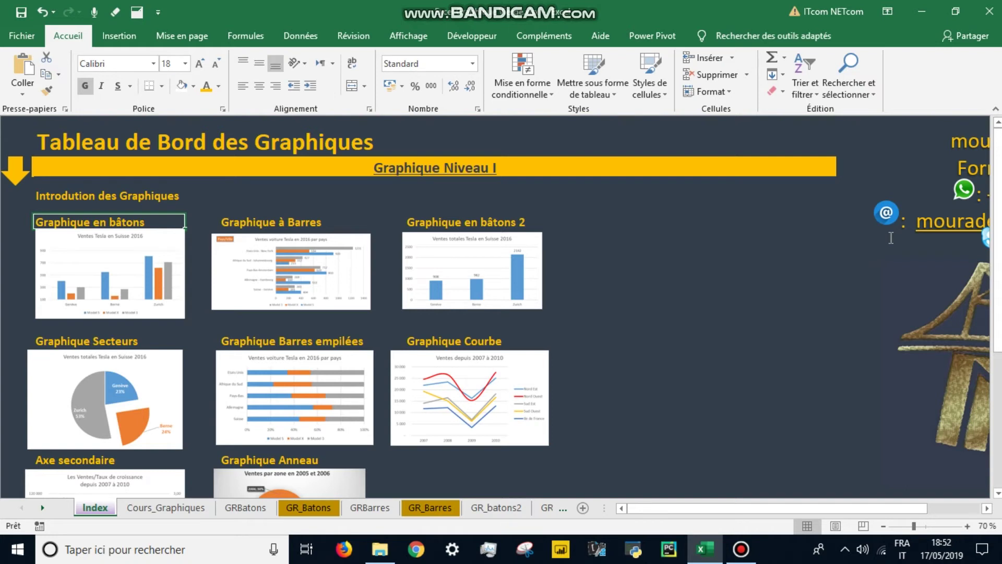
Scroll the Index dashboard, then page through the chart sheets from GRBarres to the GRAnneau doughnut sheet
left_click_drag(997, 156, 997, 292)
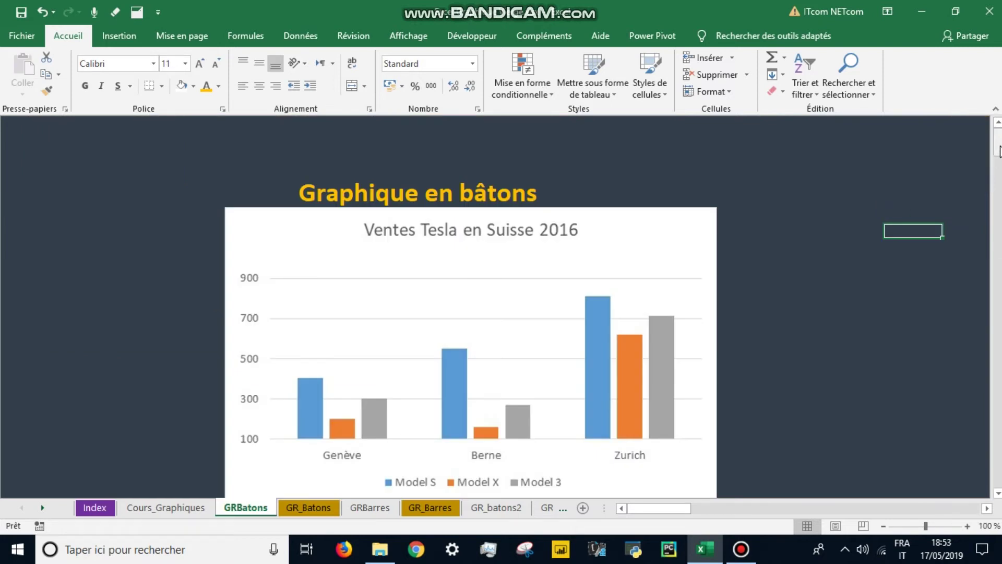
left_click_drag(1000, 149, 999, 152)
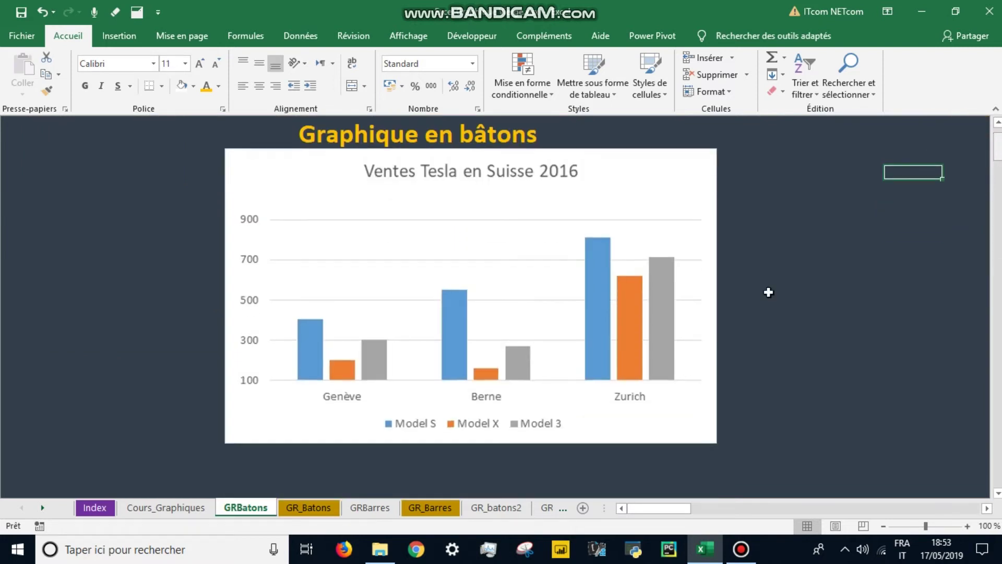
key("ctrl+Page_Down")
key("ctrl+Page_Down")
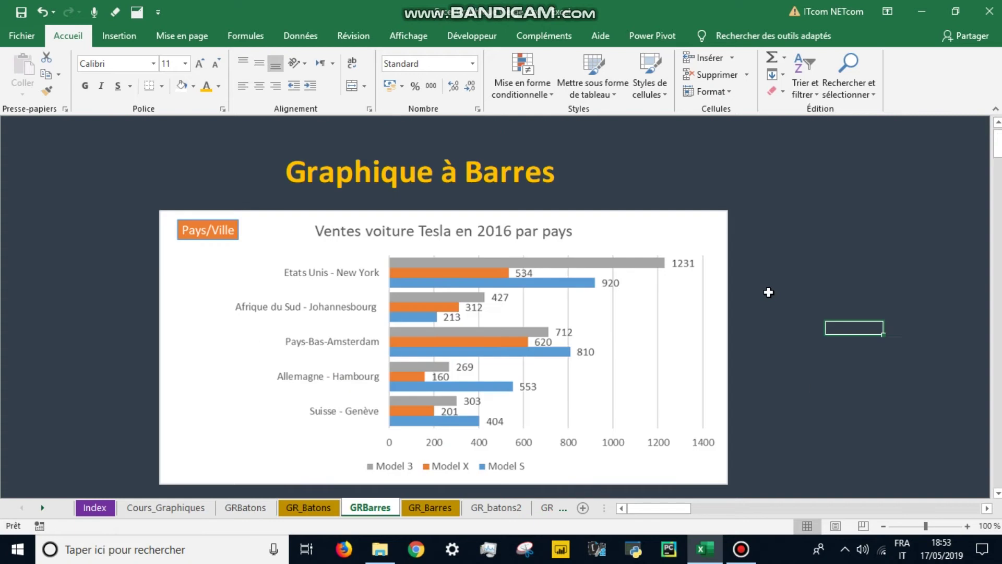
key("ctrl+Page_Down")
key("ctrl+Page_Down")
key("ctrl+Page_Down")
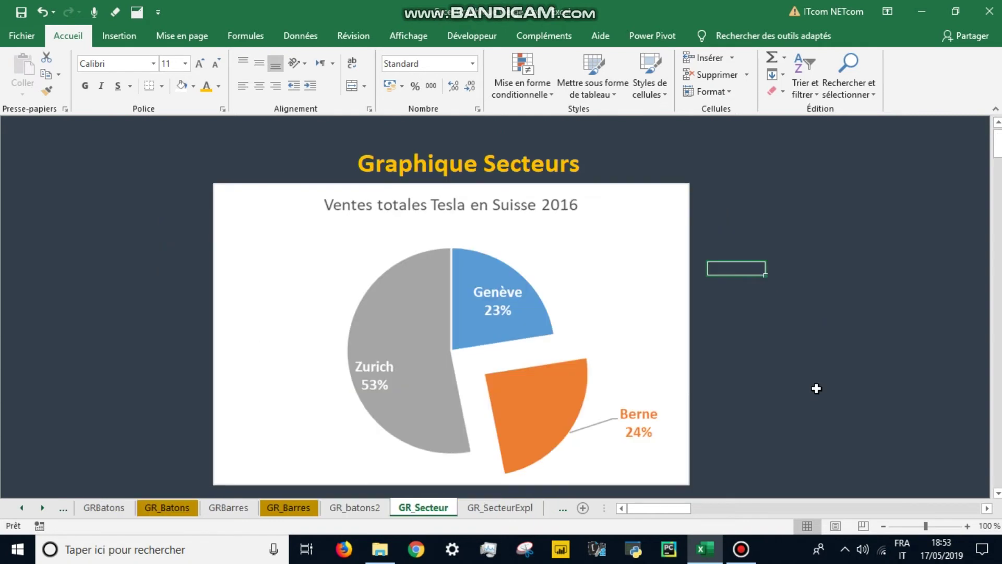
key("ctrl+Page_Down")
key("ctrl+Page_Down")
key("ctrl+Page_Down")
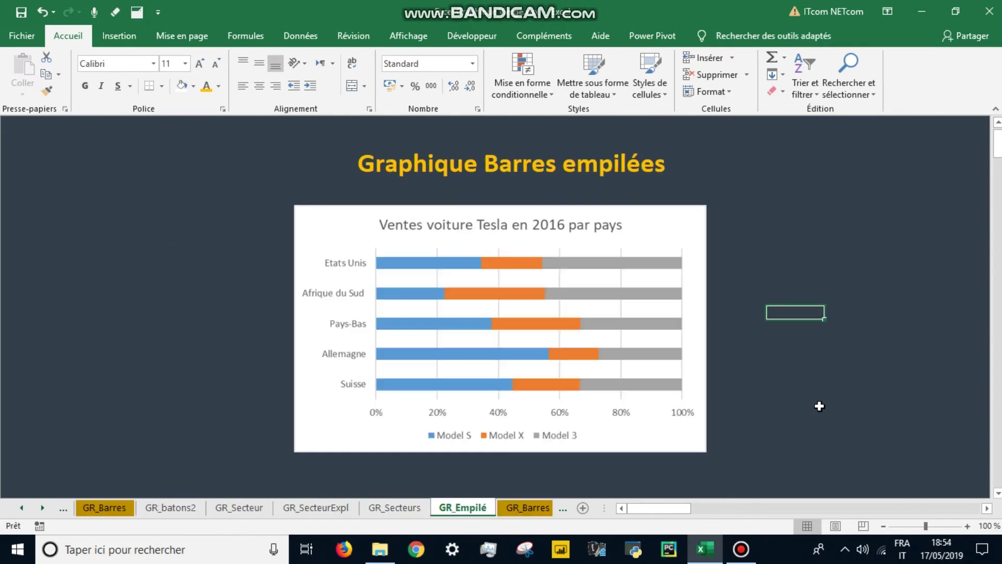
key("ctrl+Page_Down")
key("ctrl+Page_Down")
key("ctrl+Page_Down")
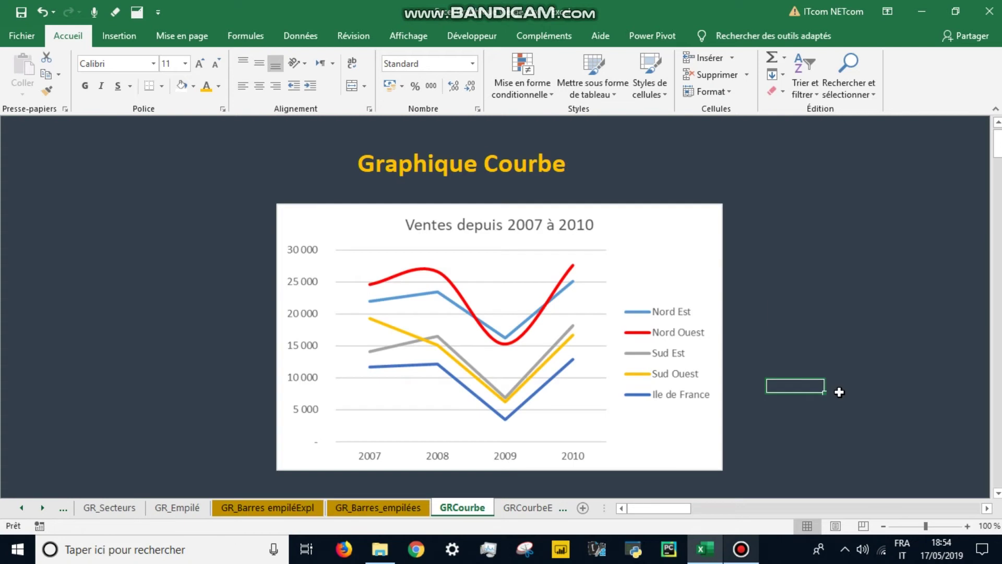
key("ctrl+Page_Down")
key("ctrl+Page_Down")
key("ctrl+Page_Down")
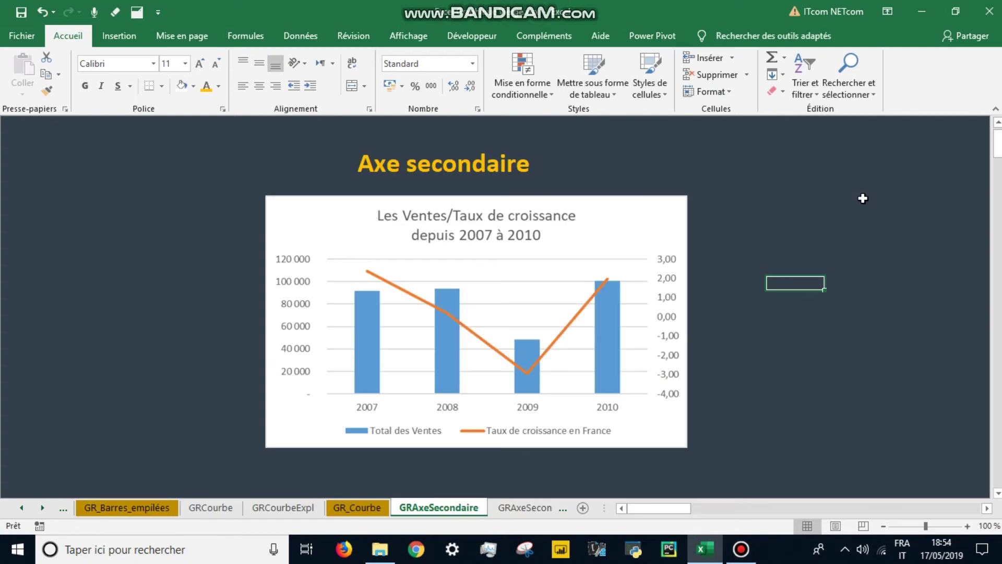
key("ctrl+Page_Down")
key("ctrl+Page_Down")
key("ctrl+Page_Down")
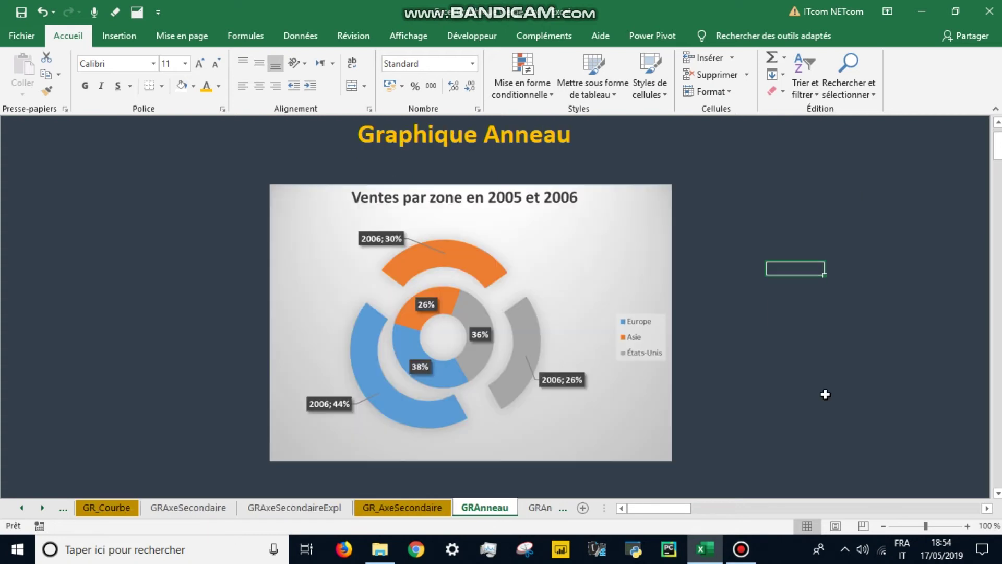
key("ctrl+Page_Down")
key("ctrl+Page_Down")
key("ctrl+Page_Down")
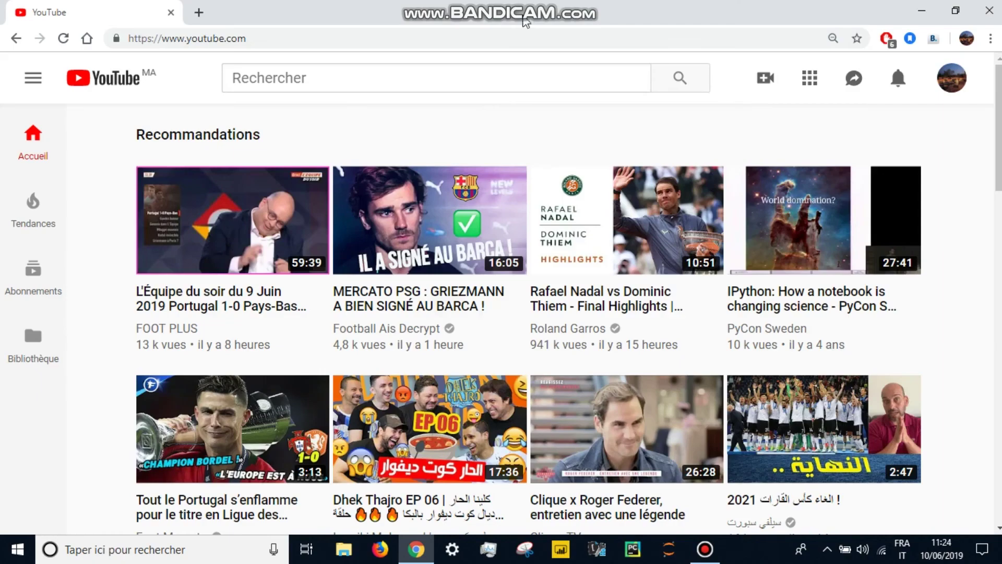
Search YouTube for 'excel python java expert' and open the Excel Python JAVA Expert channel
left_click(500, 72)
type("excel python java expert")
key("Return")
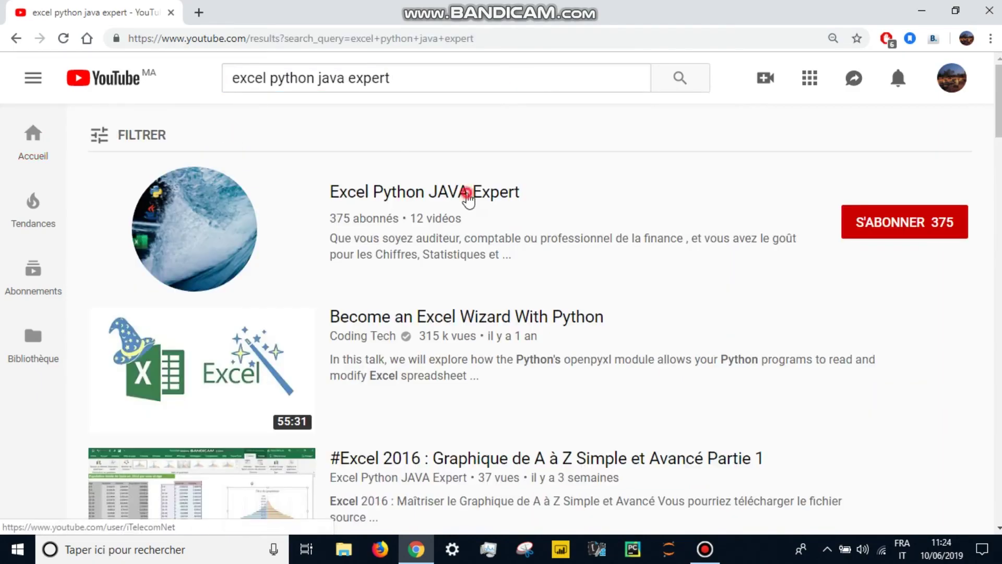
left_click(467, 196)
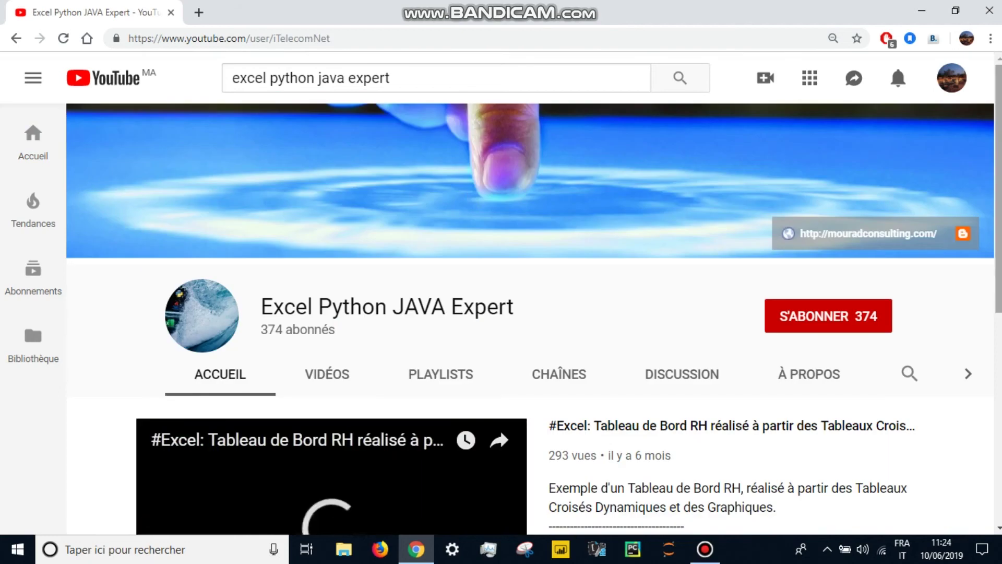
Subscribe to the channel with all notifications turned on
scroll(997, 162, "down", 2)
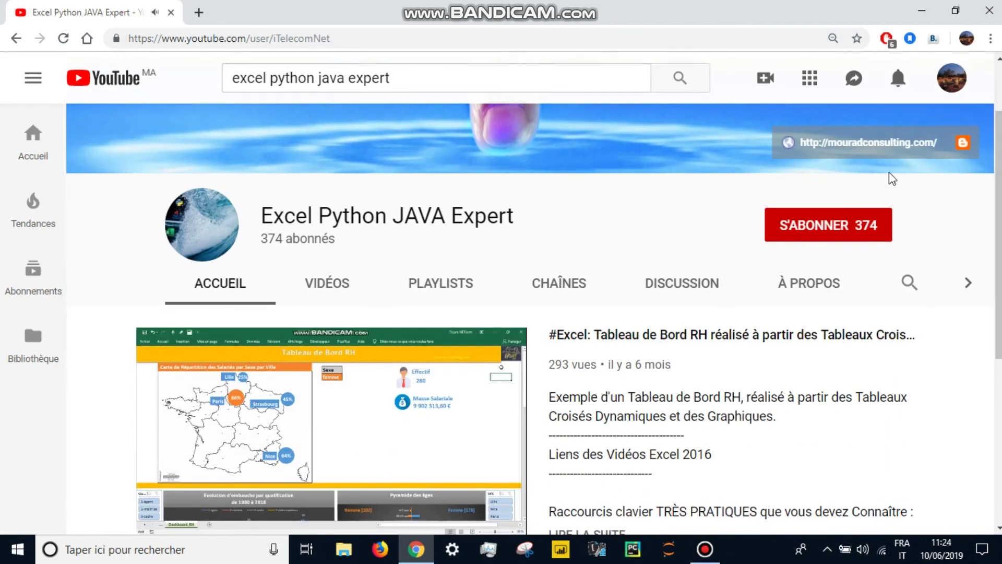
left_click(856, 225)
left_click(878, 227)
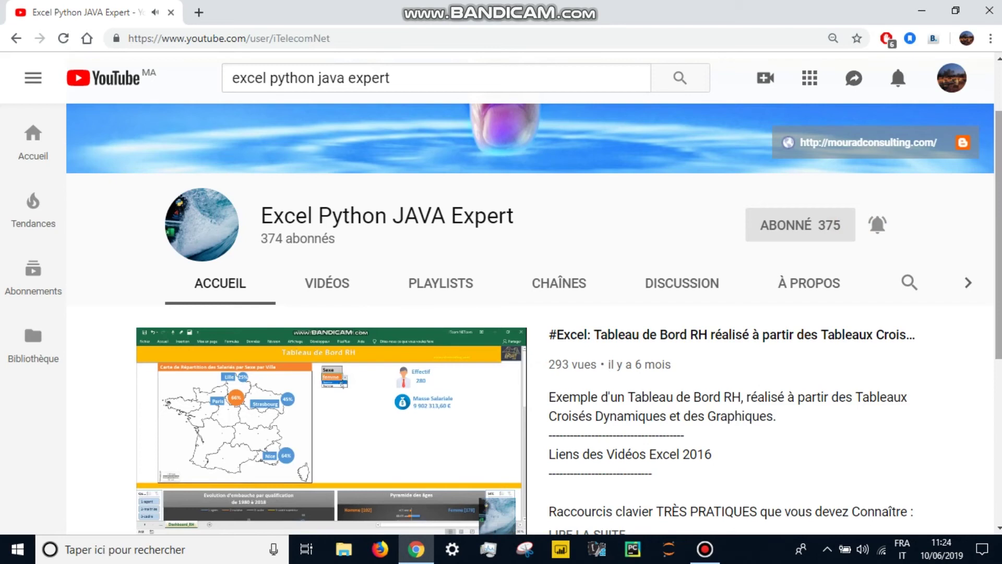
Page through the channel's online videos shelf to its last set
scroll(965, 362, "down", 1)
scroll(964, 361, "down", 5)
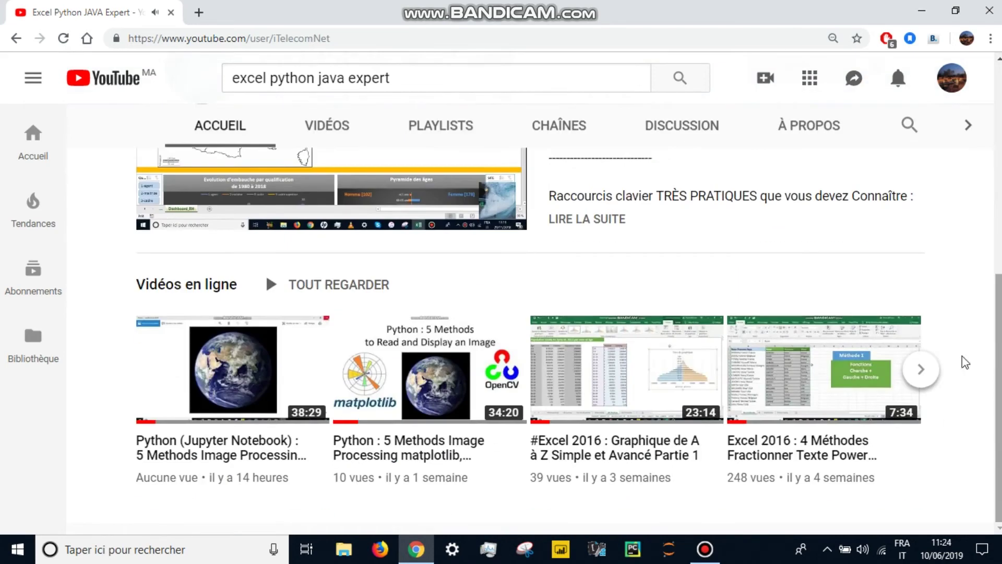
left_click(921, 371)
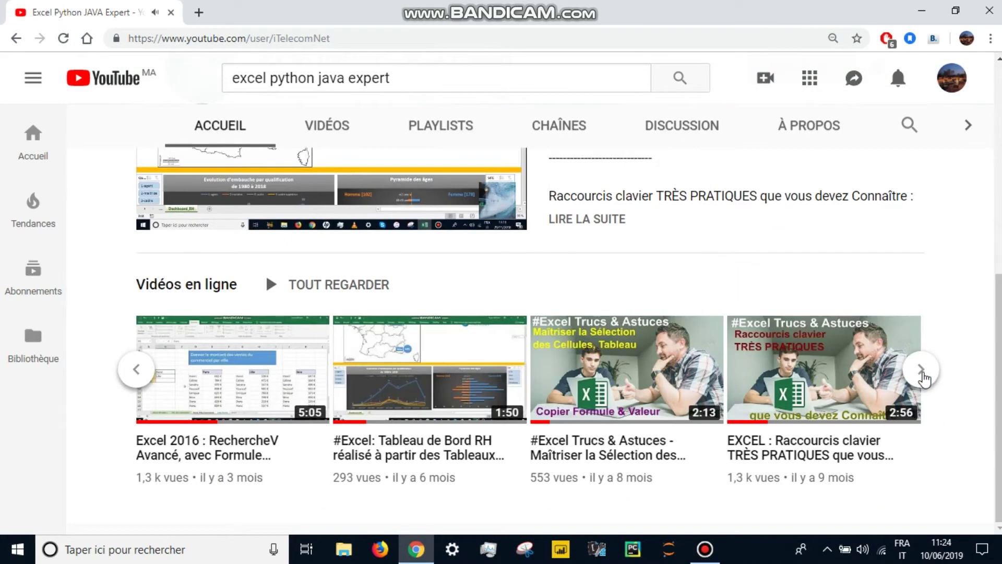
left_click(922, 371)
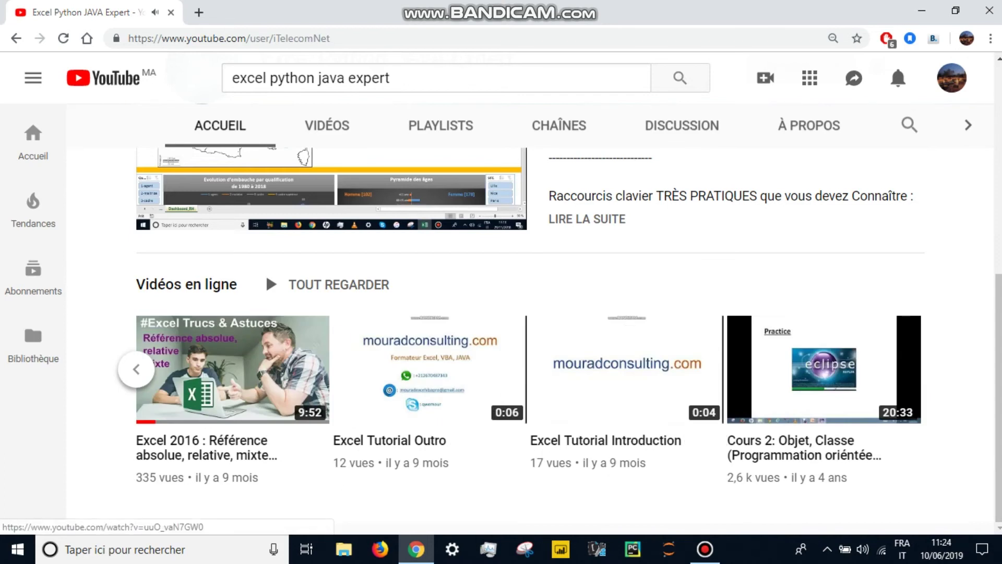
left_click_drag(999, 383, 998, 172)
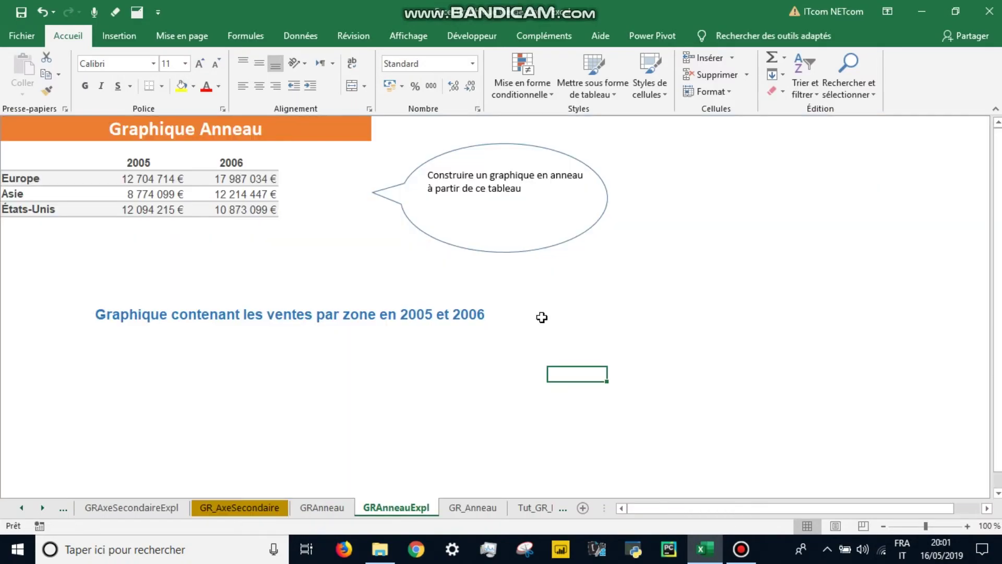
Insert a doughnut chart from the Europe, Asie and États-Unis 2005–2006 sales table
left_click(151, 178)
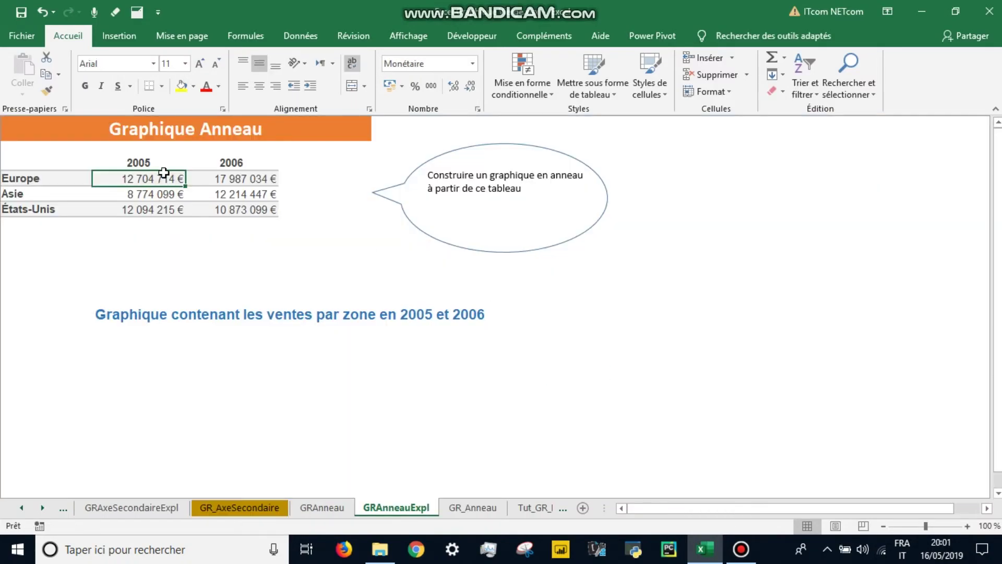
left_click(118, 35)
left_click(369, 91)
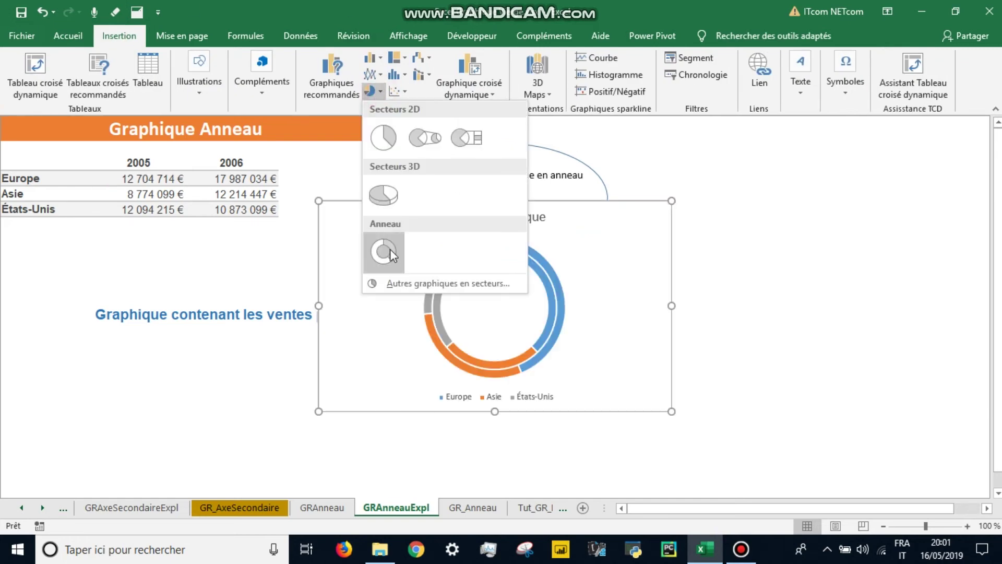
left_click(384, 251)
Move the doughnut chart below the heading text and enlarge it
mouse_move(641, 214)
left_mouse_down()
mouse_move(591, 356)
mouse_move(711, 226)
left_mouse_up()
left_click_drag(671, 255, 644, 334)
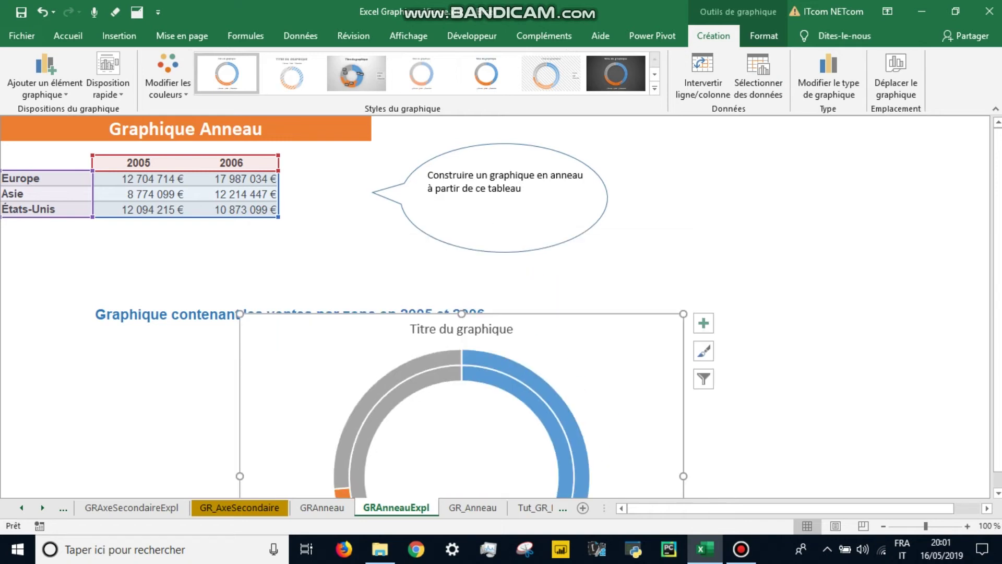
left_click_drag(997, 193, 998, 204)
left_click(880, 449)
key("Down")
key("Down")
key("Down")
key("Down")
key("Down")
key("Down")
key("Down")
key("Down")
key("Down")
key("Down")
key("Down")
key("Down")
key("Down")
key("Down")
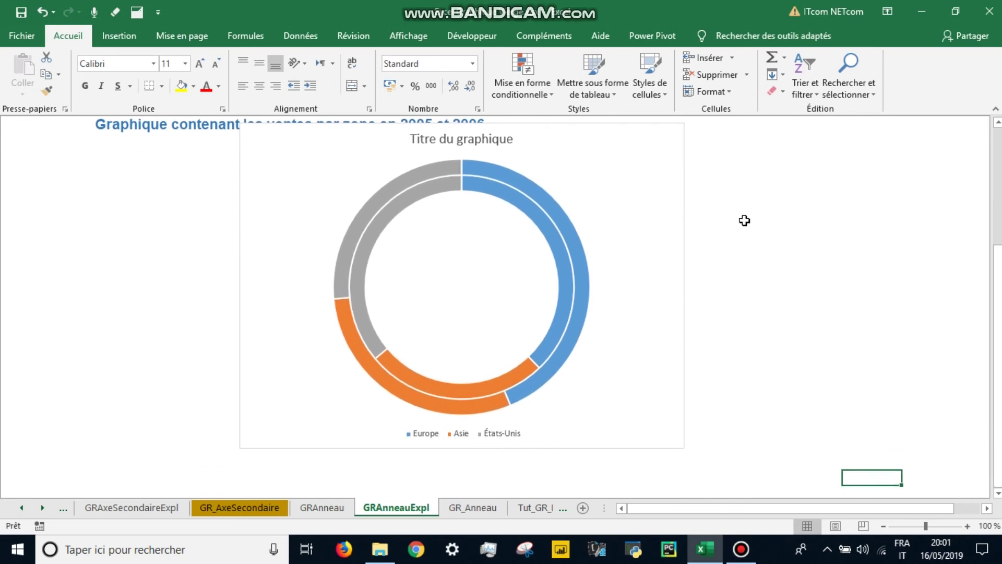
Edit the placeholder chart title to read 'Ventes par zone en 2005 et 2006'
left_click_drag(600, 162, 594, 193)
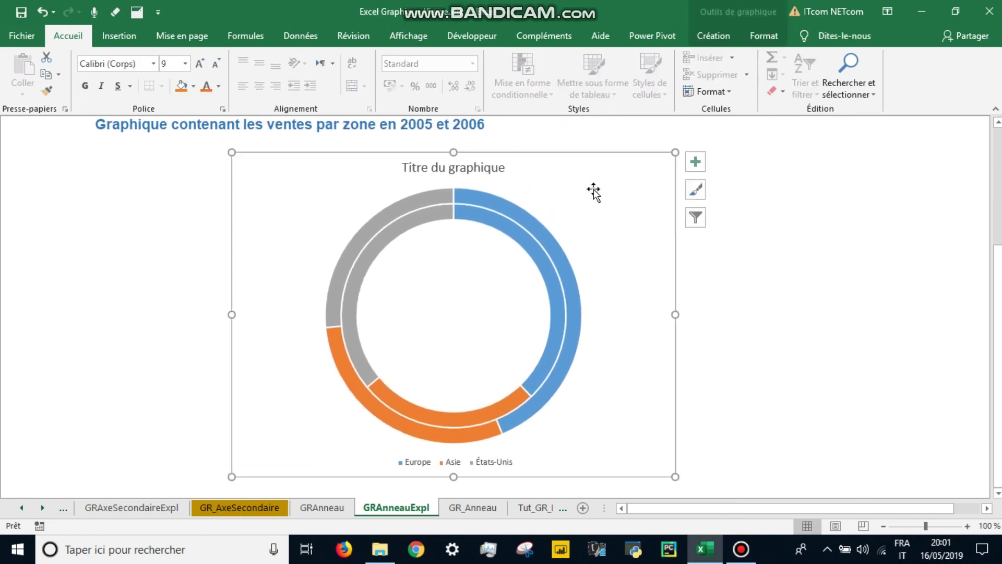
left_click(461, 170)
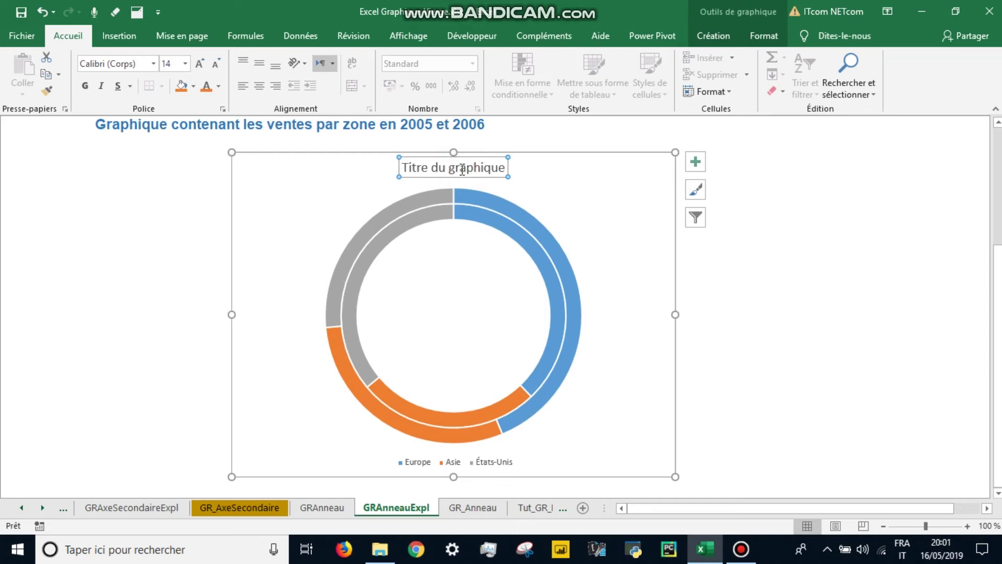
left_click(463, 170)
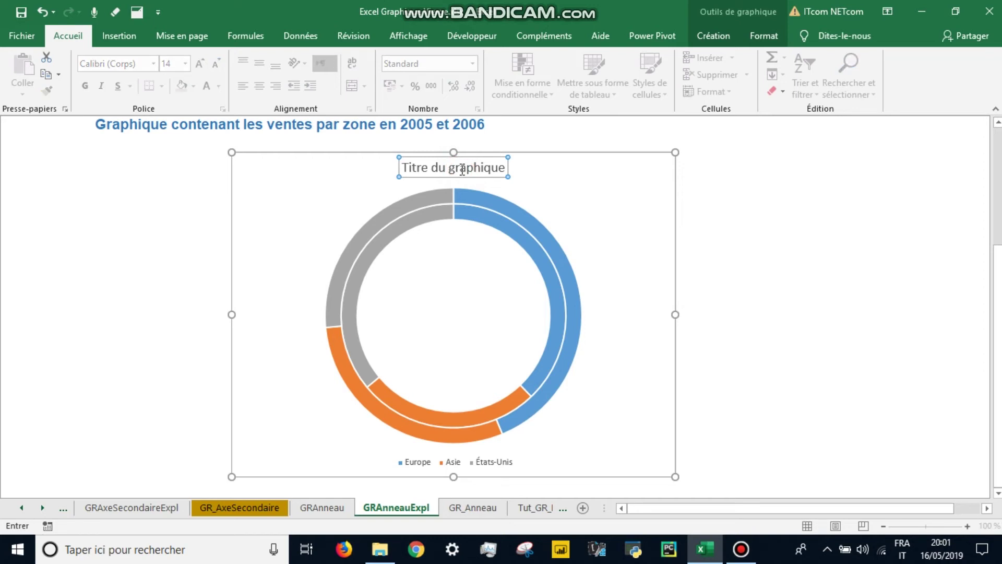
left_click(467, 168)
type("Ventes")
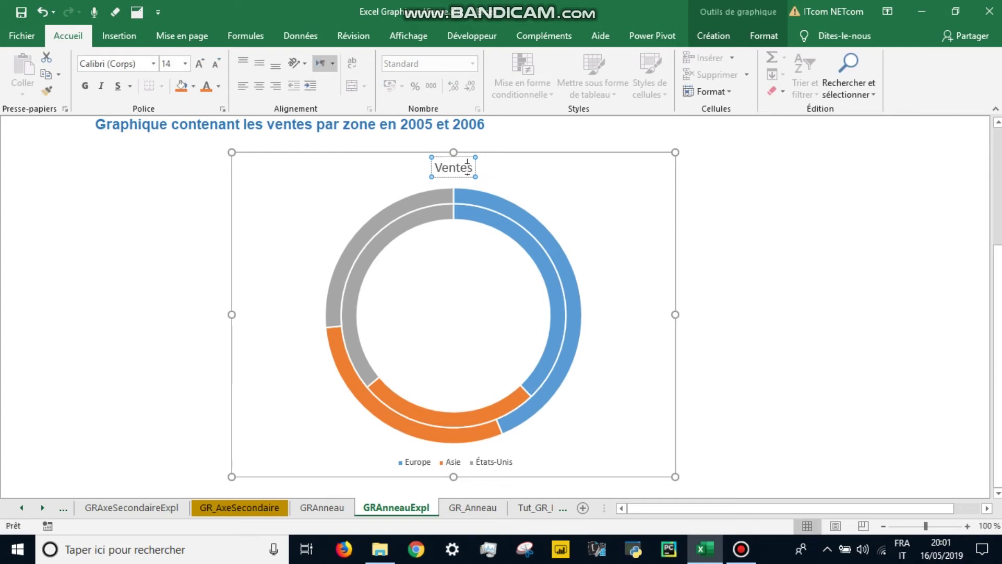
left_click(475, 167)
type("par")
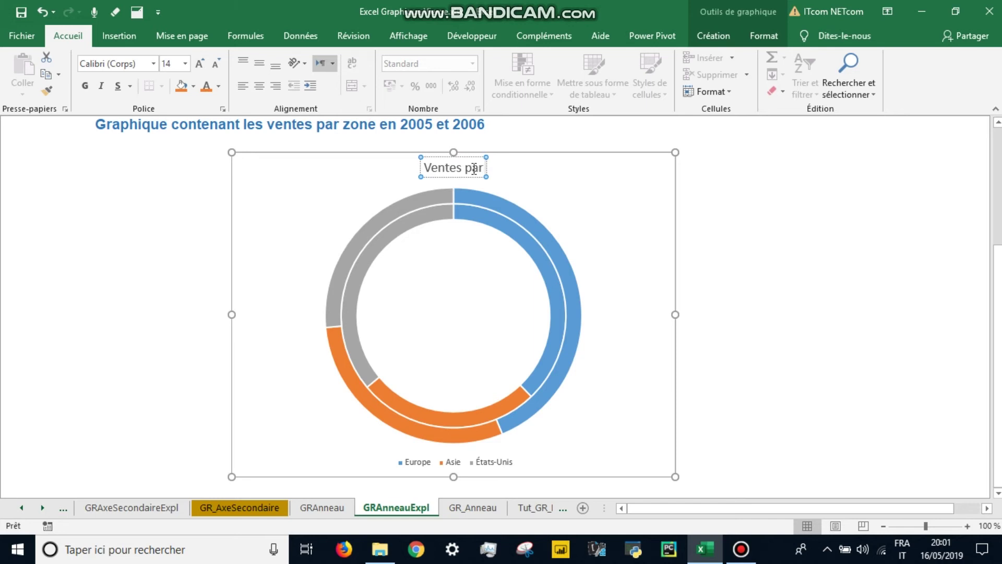
type(" zone en")
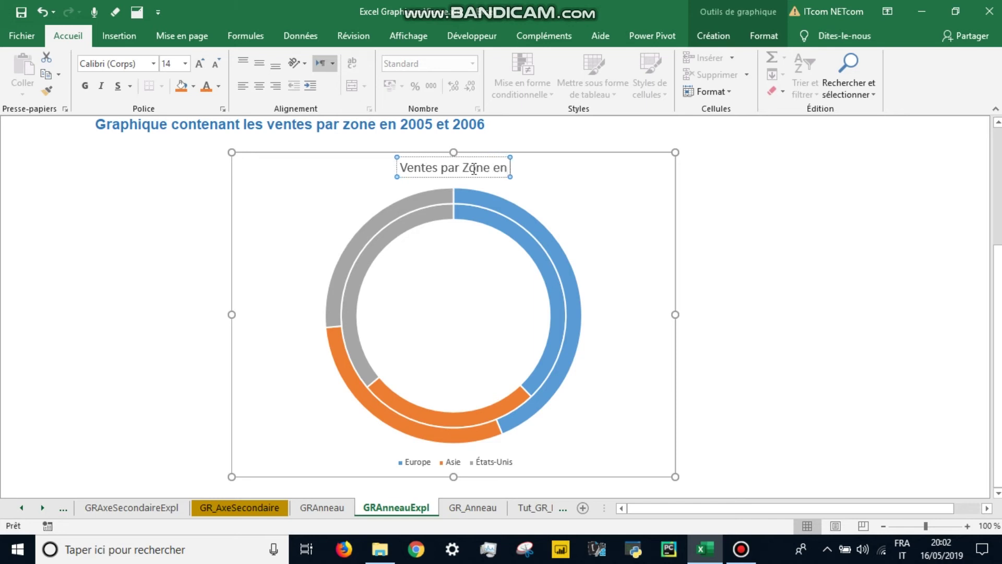
type(" 200")
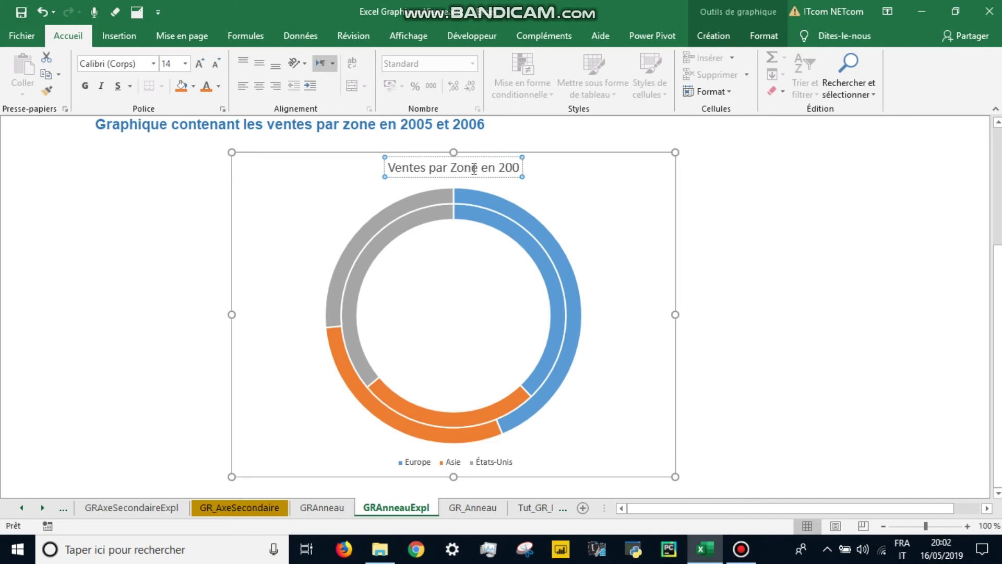
type("5 et 200")
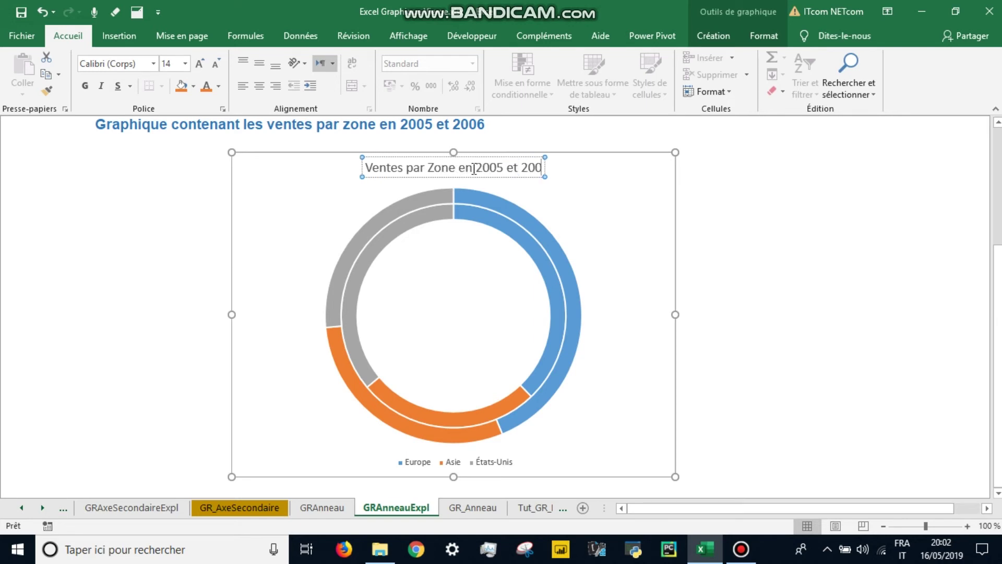
type("6")
left_click(750, 260)
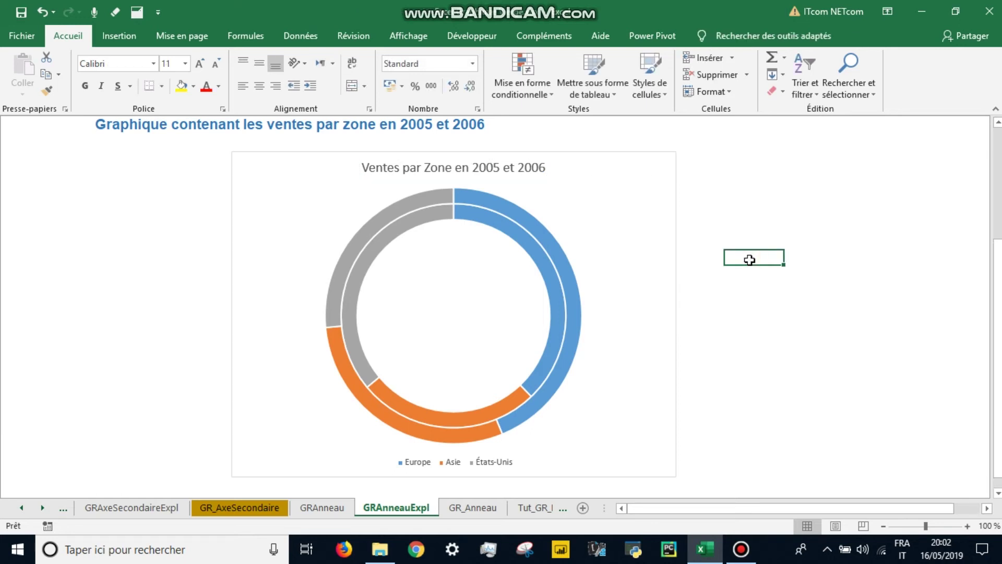
left_click(616, 224)
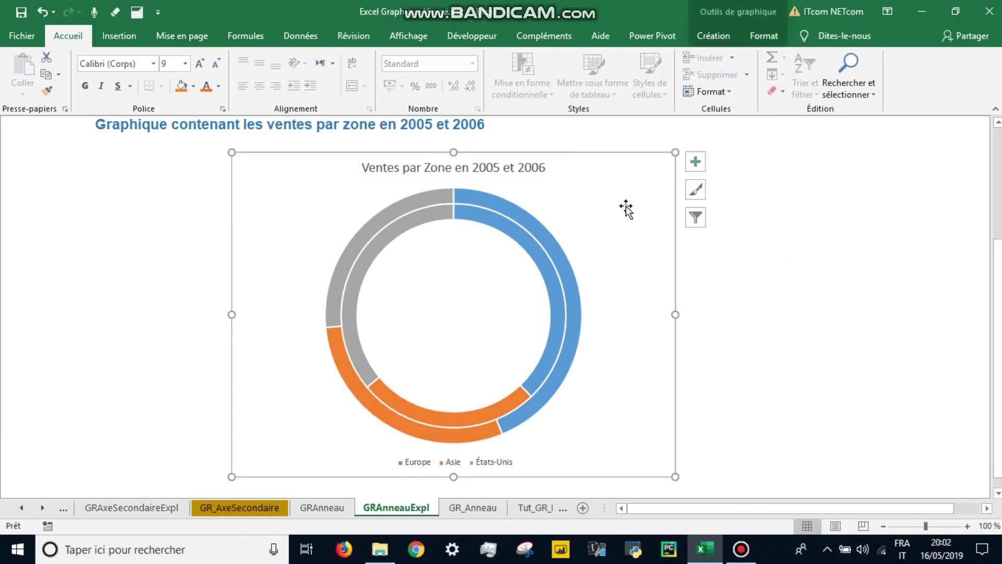
Apply the grey gradient chart style with percentage labels and a bold title
left_click(713, 35)
left_click(353, 83)
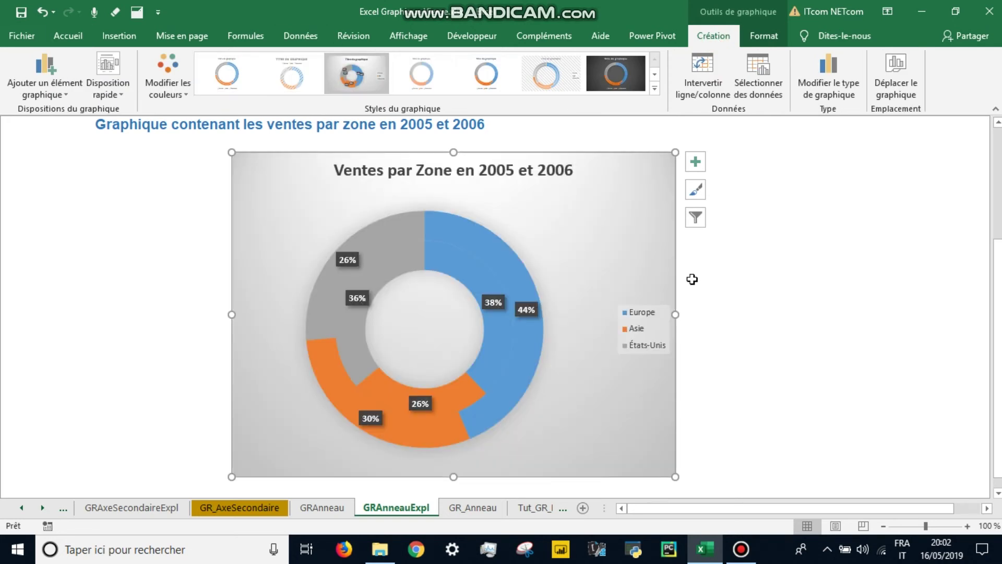
left_click(779, 228)
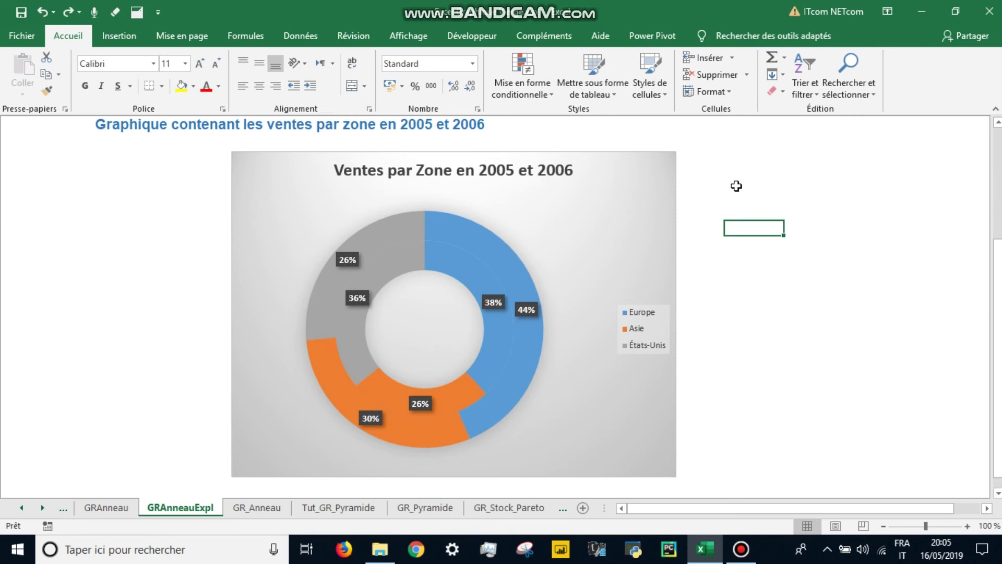
Add the series name to the outer ring's labels so they read like '2006; 44%'
double_click(349, 259)
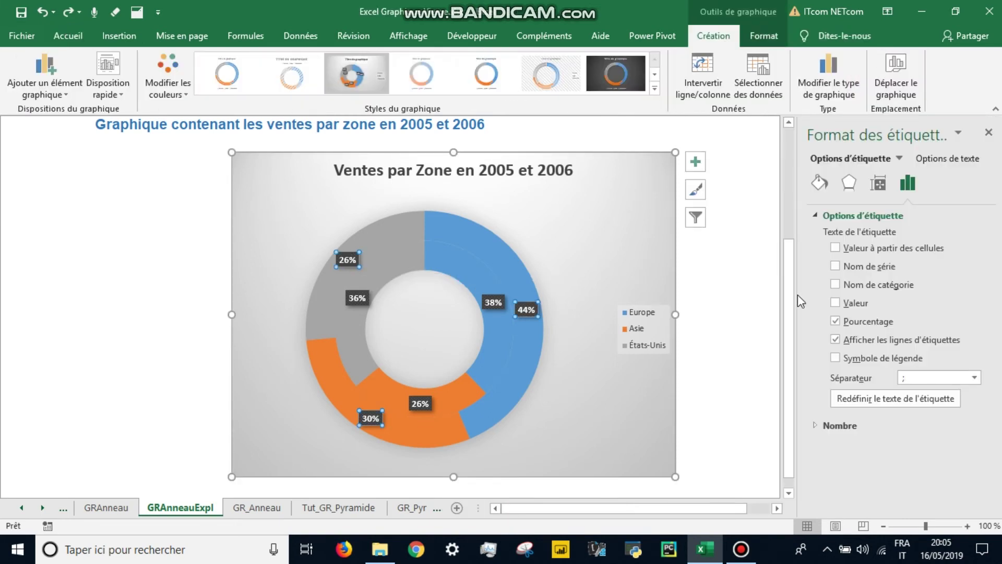
left_click(880, 265)
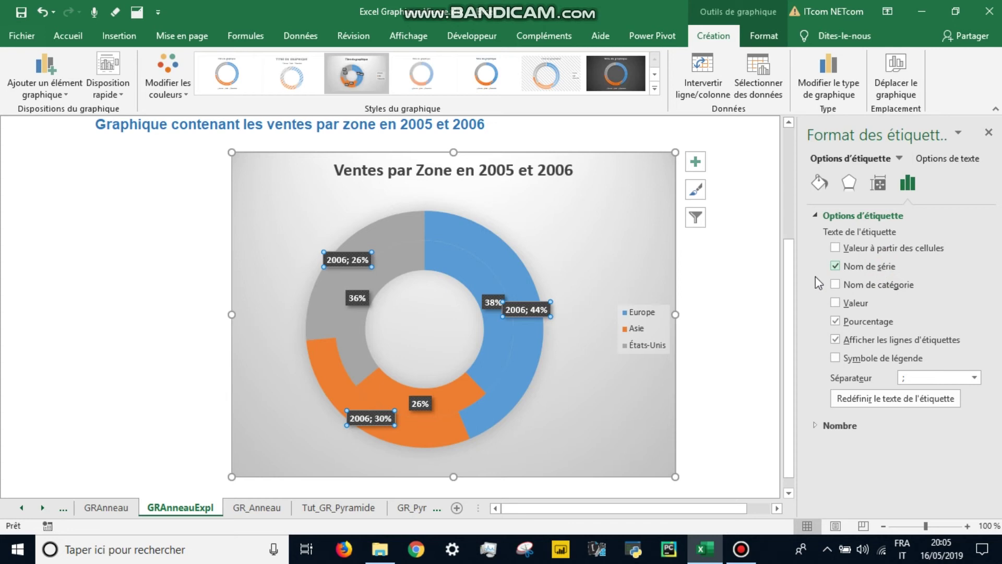
left_click(783, 307)
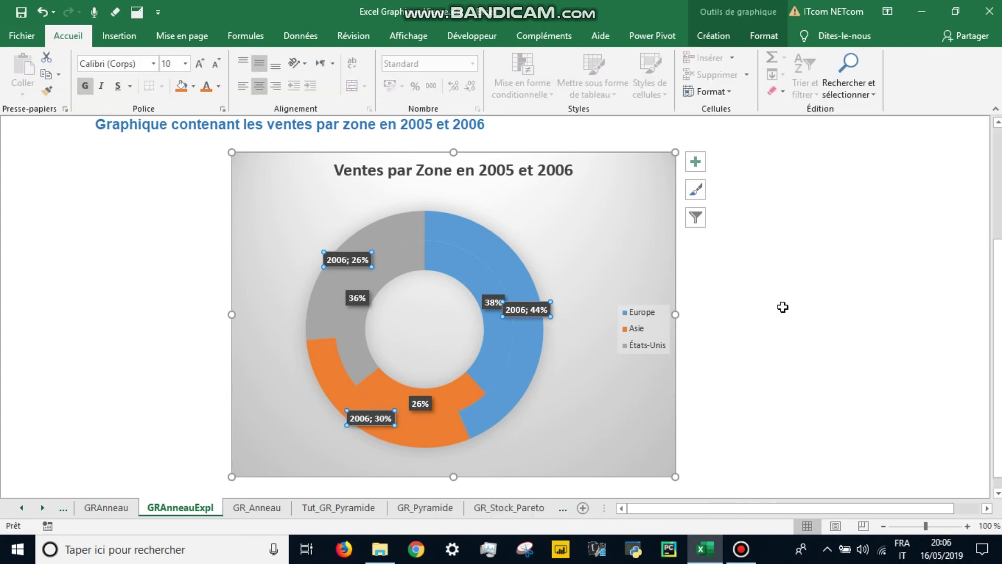
left_click(752, 302)
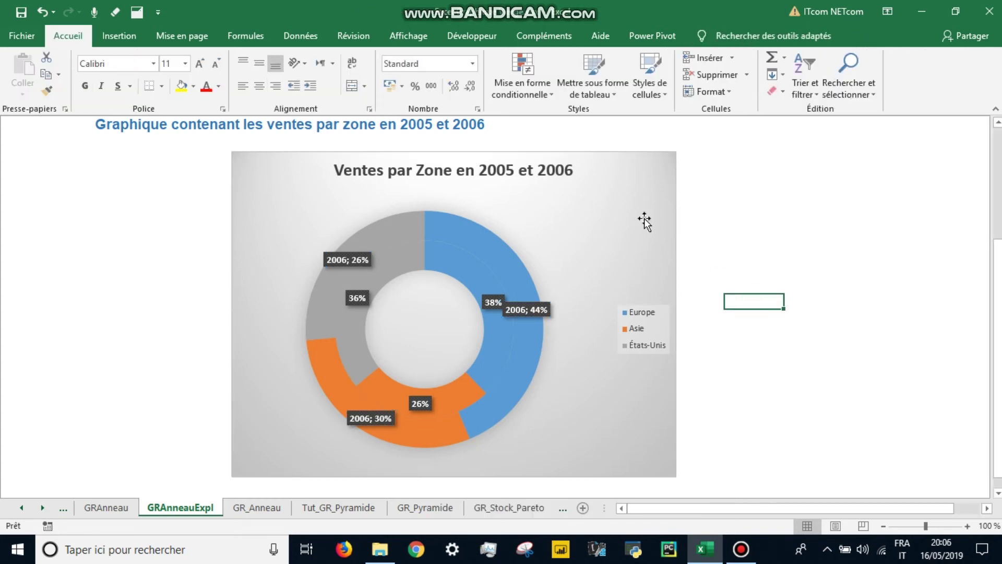
left_click(387, 229)
Set the ring series' first-slice angle to 150° and ring explosion to 25 %
double_click(386, 228)
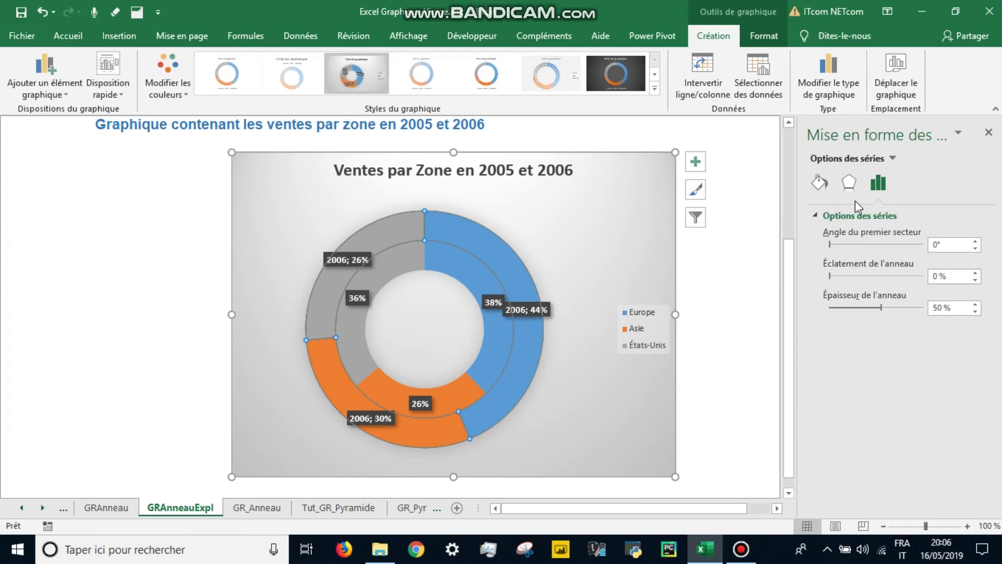
double_click(936, 245)
type("15")
left_click(952, 277)
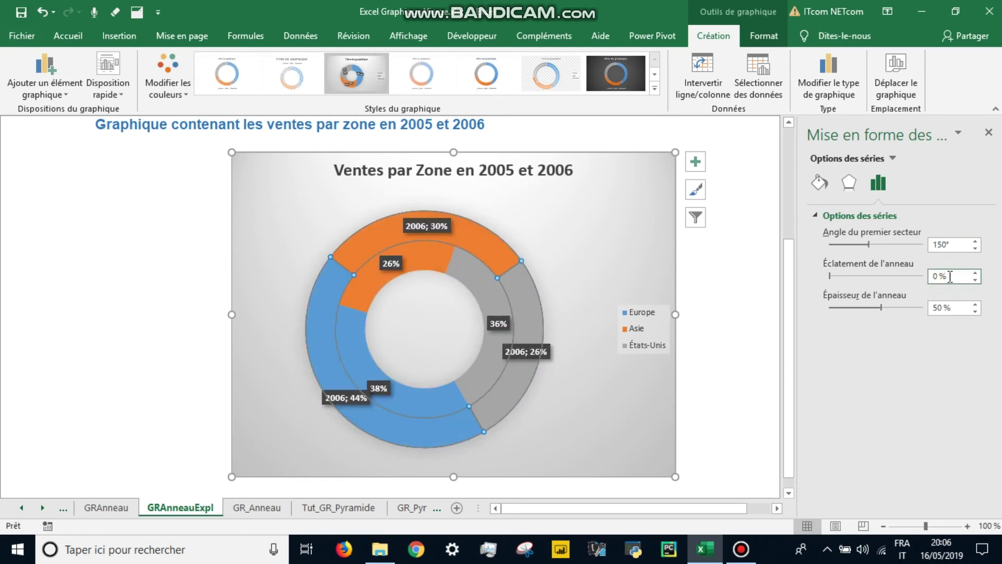
double_click(934, 276)
type("25")
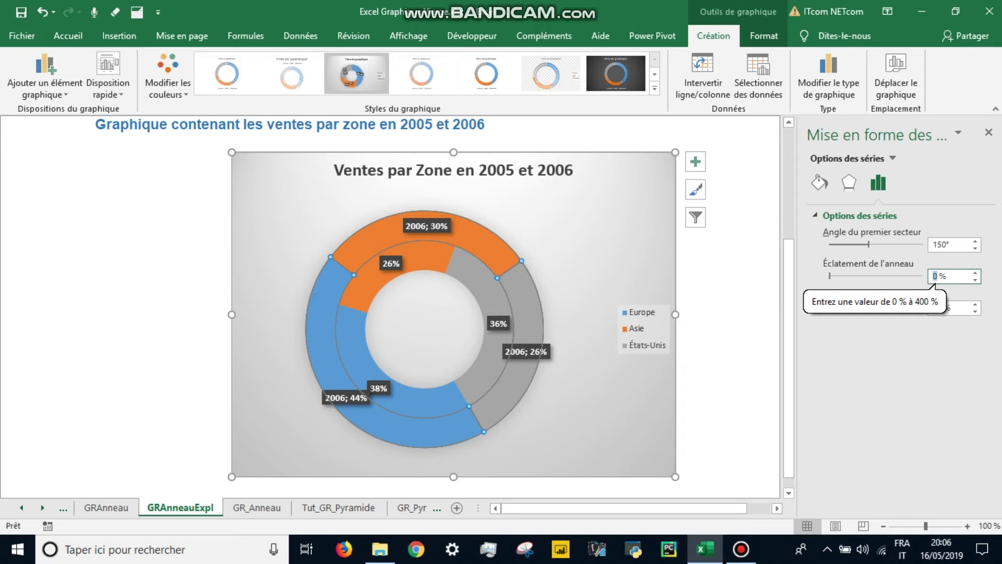
key("Return")
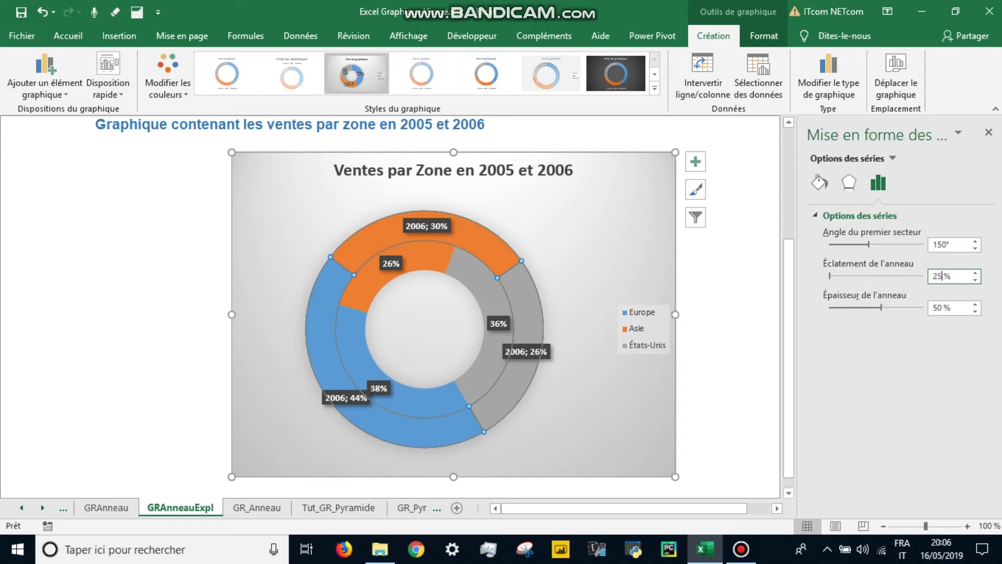
left_click(938, 308)
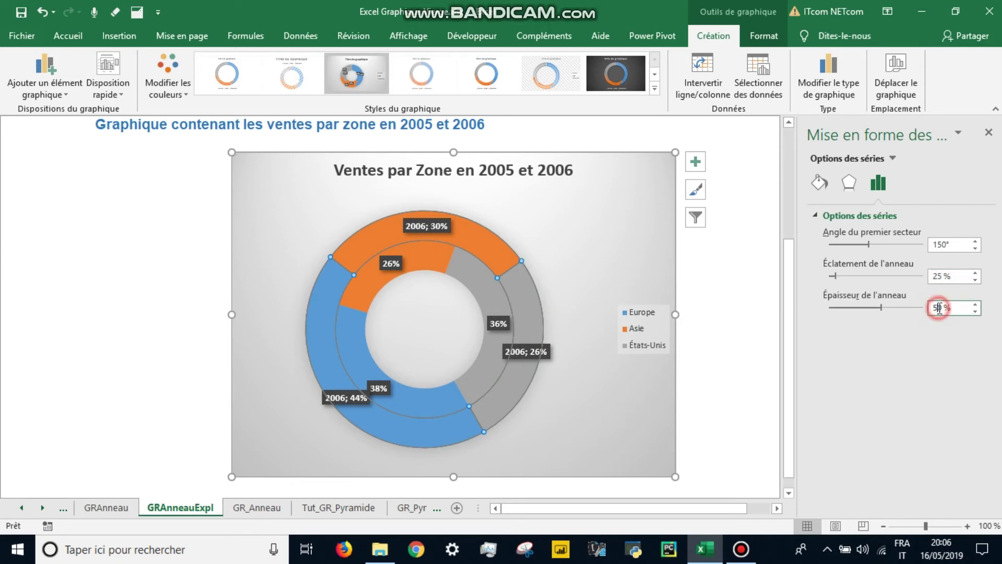
Set the doughnut ring thickness to 30 % and close the series formatting pane
double_click(939, 307)
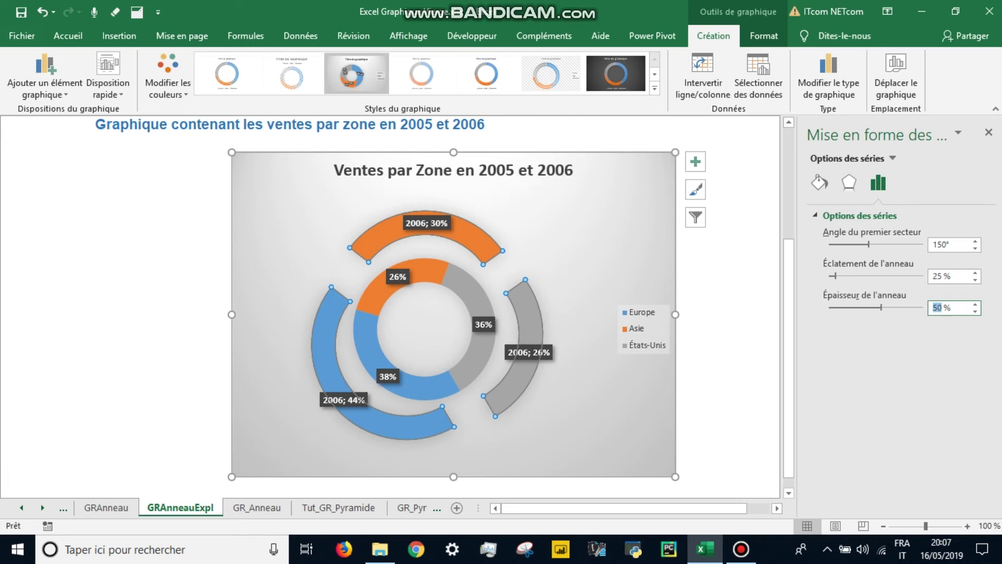
type("30")
key("Return")
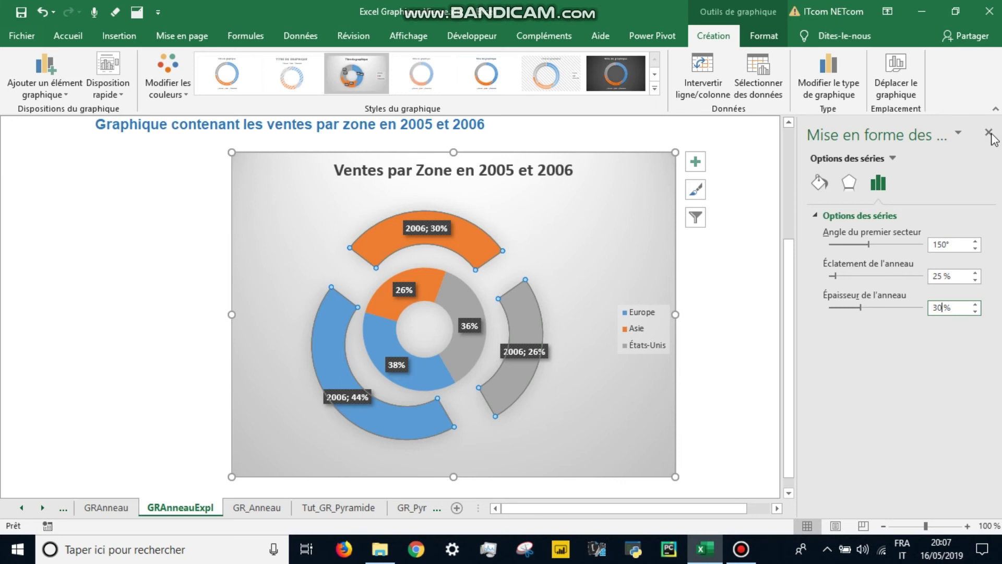
left_click(989, 133)
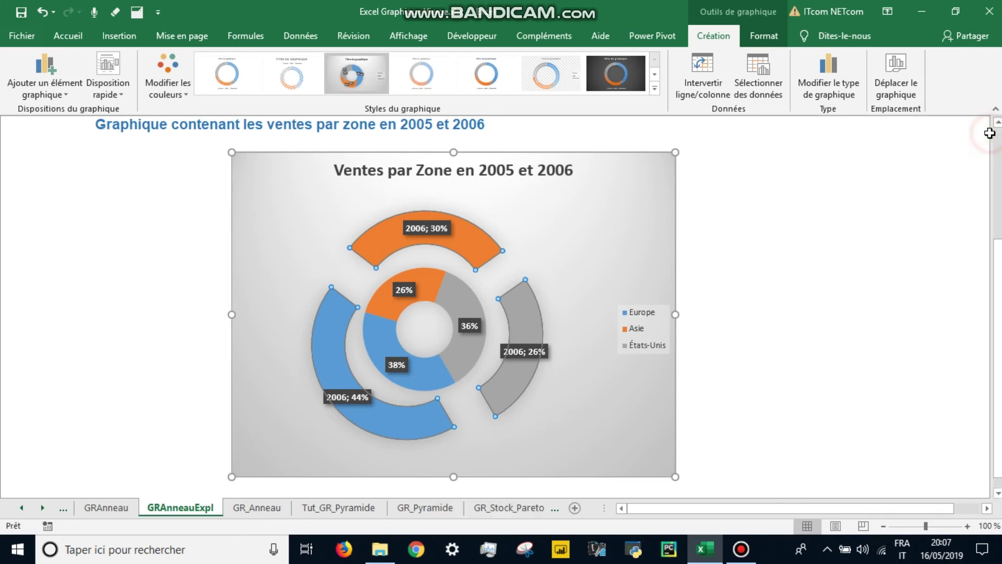
Draw a text box in the doughnut's centre and type the 2005 label
left_click(827, 225)
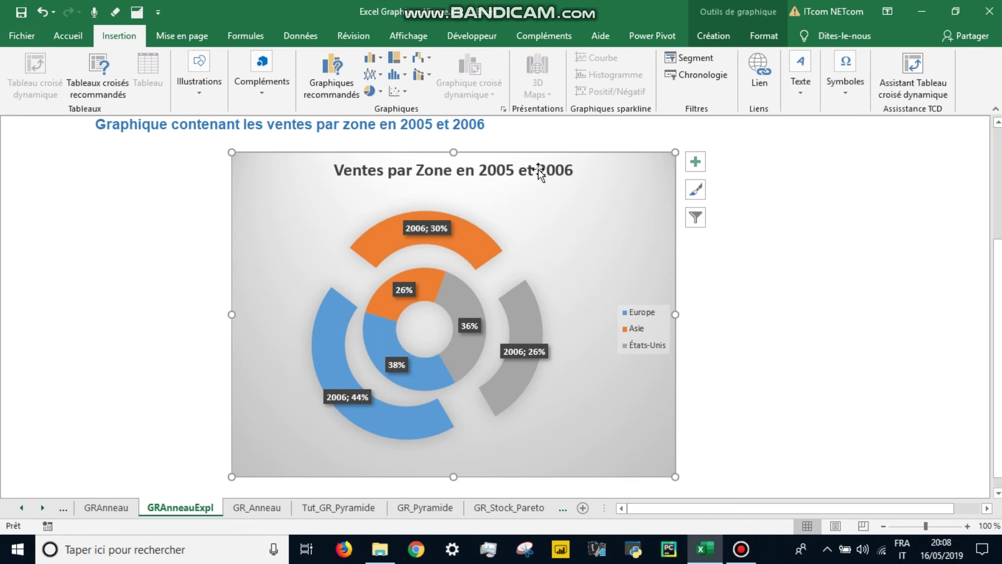
left_click(62, 36)
left_click(115, 38)
left_click(802, 89)
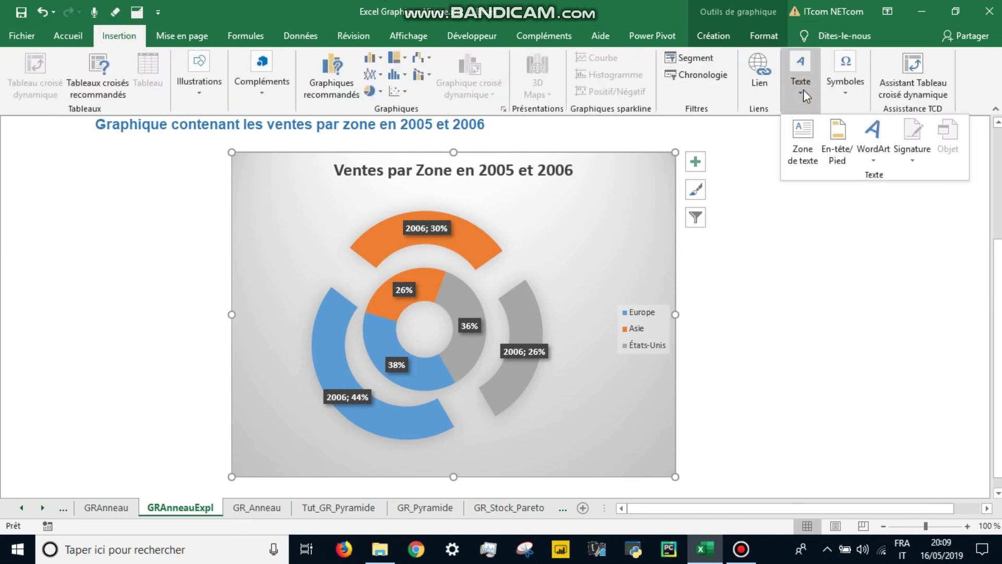
left_click(805, 123)
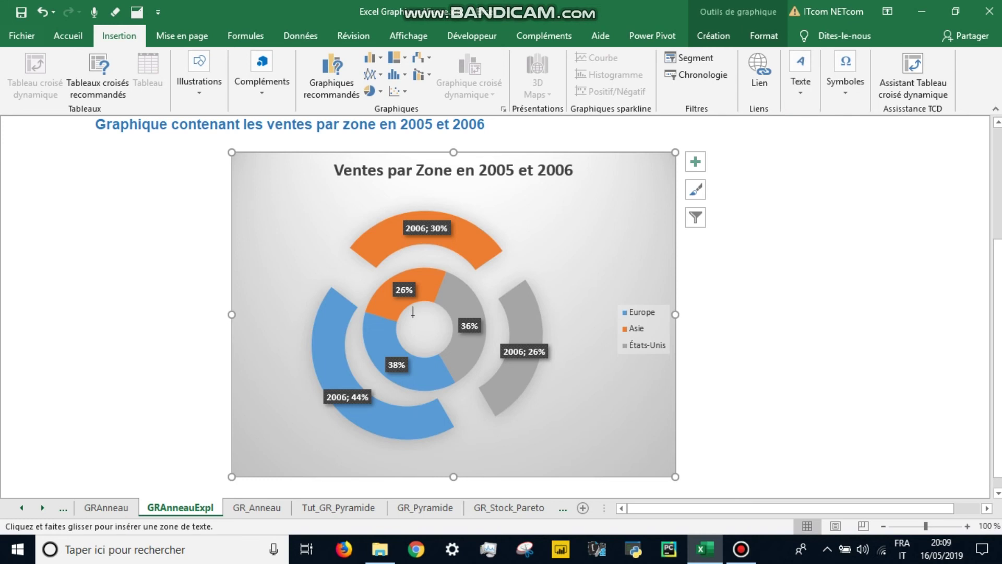
left_click_drag(401, 321, 451, 345)
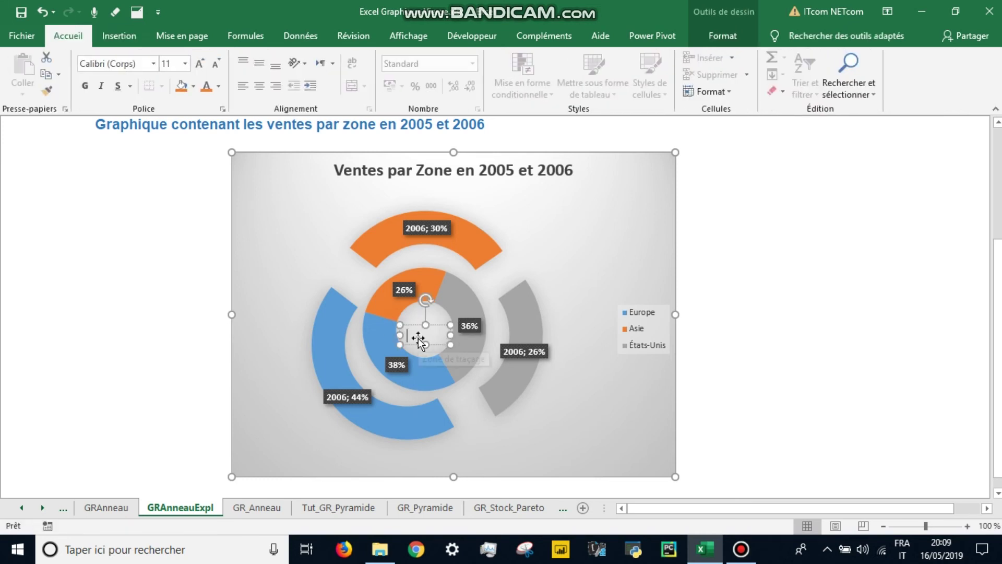
type("2")
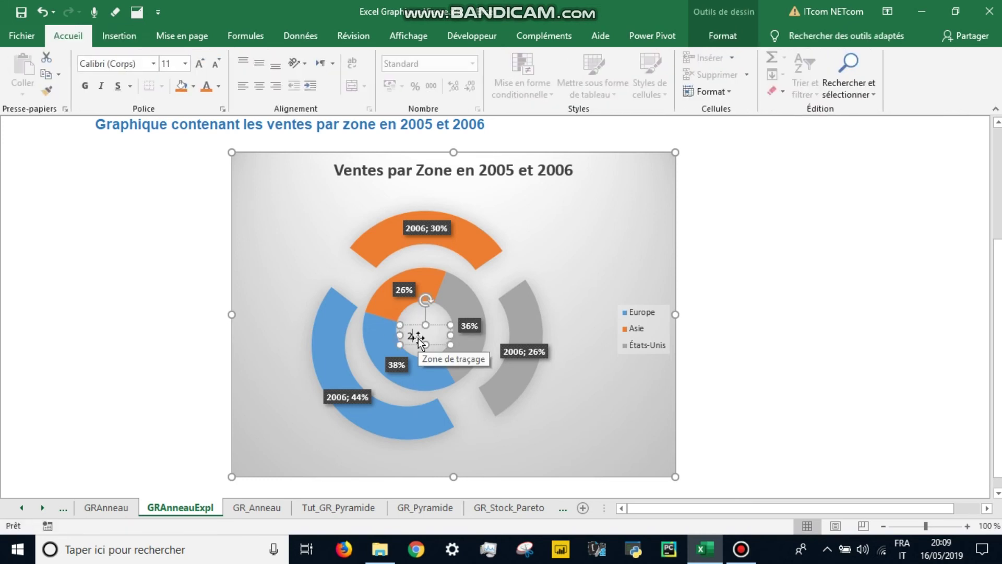
type("005")
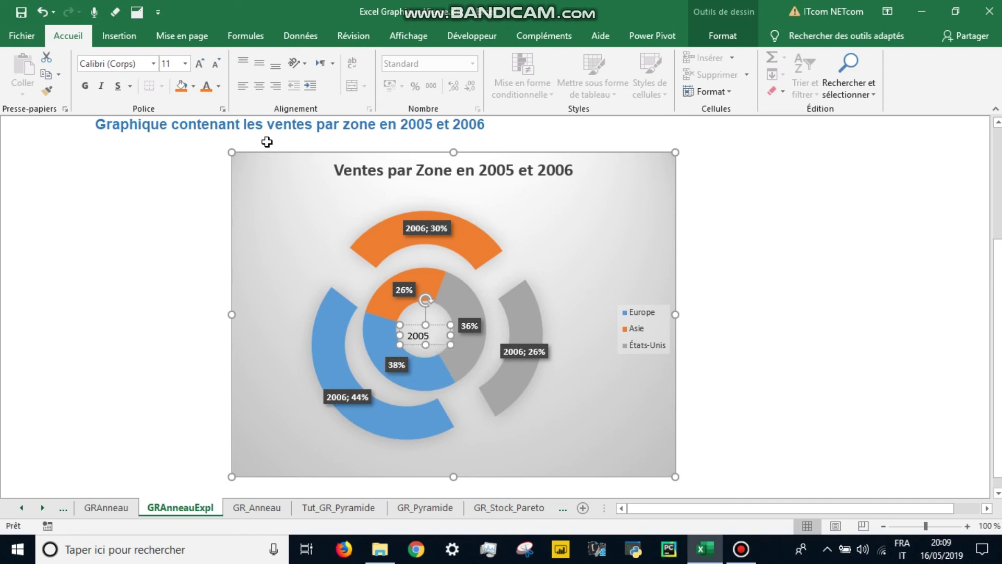
Colour the 2005 text box text red
left_click(219, 88)
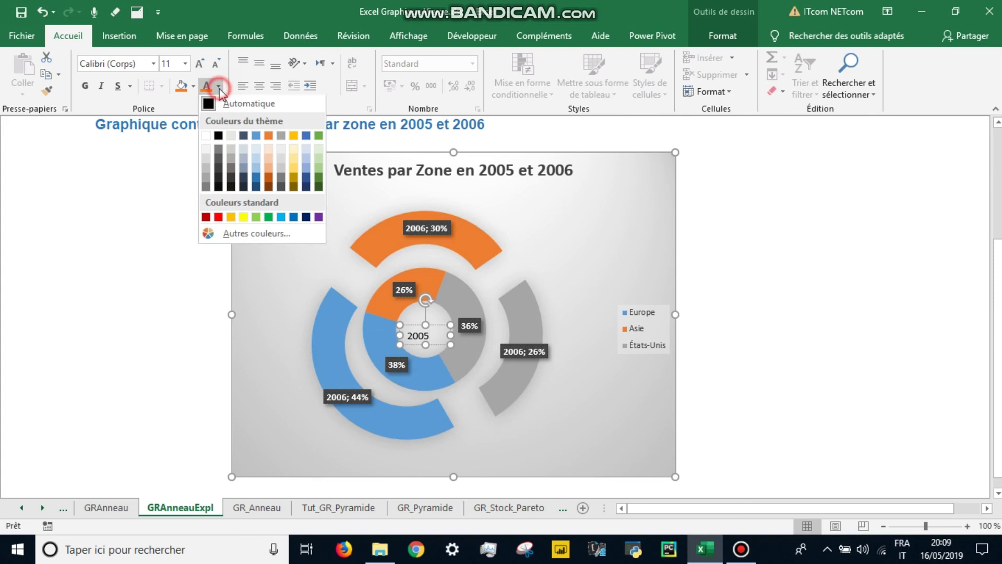
left_click(219, 218)
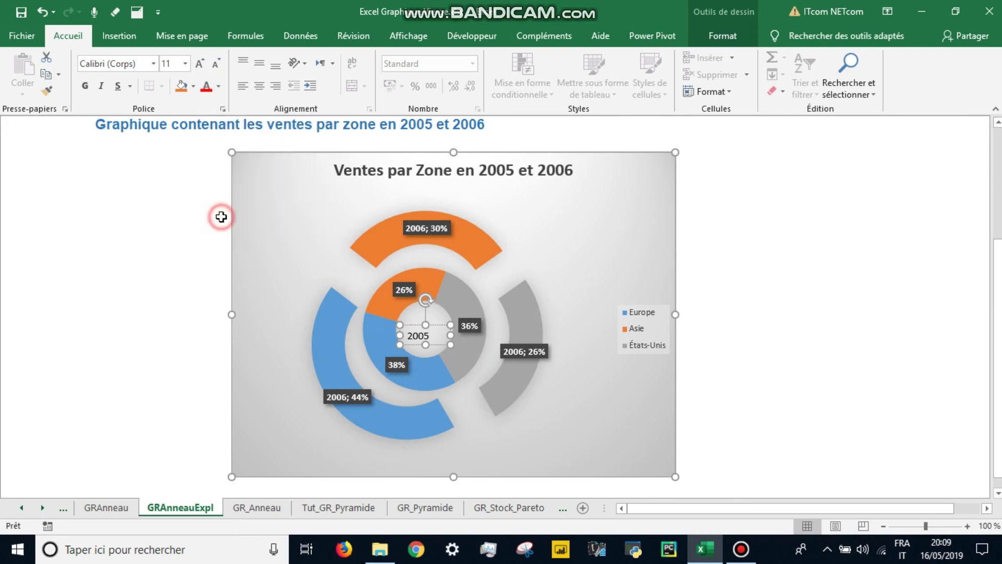
left_click(429, 340)
left_click(419, 335)
left_click(419, 325)
left_click(205, 87)
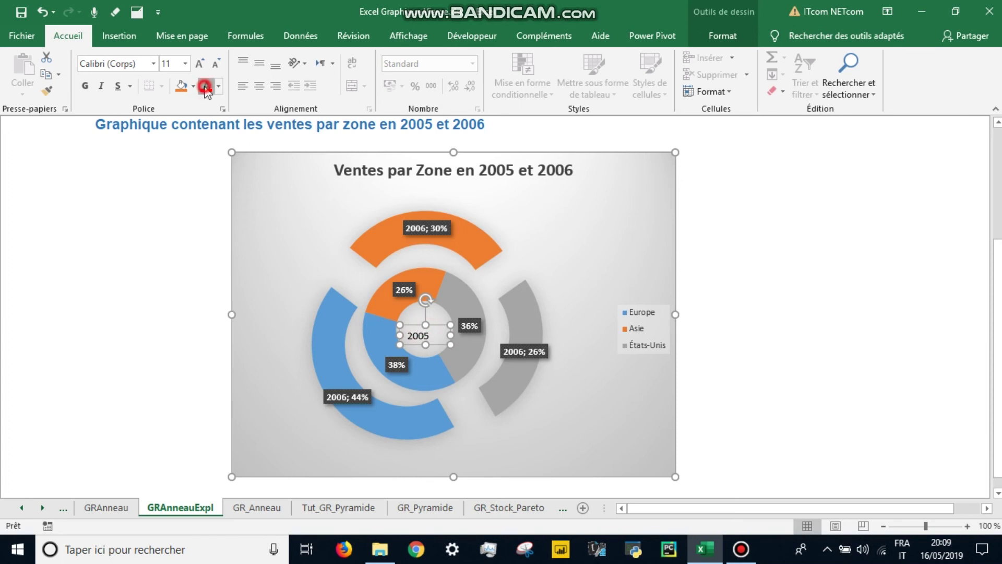
Make the 2005 text bold at 18 pt and stretch its box so it fits
left_click(199, 64)
left_click(198, 63)
left_click(84, 85)
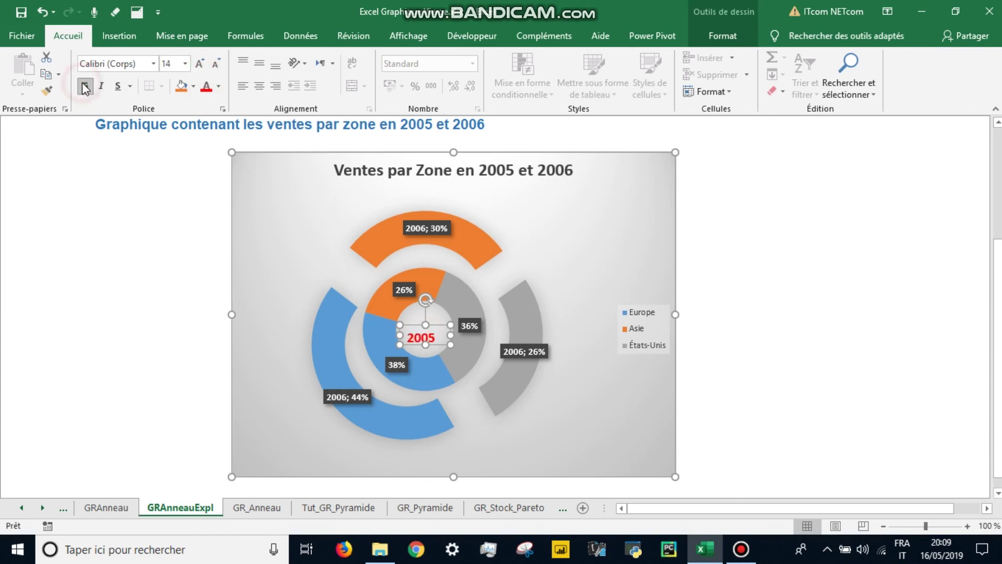
left_click(199, 63)
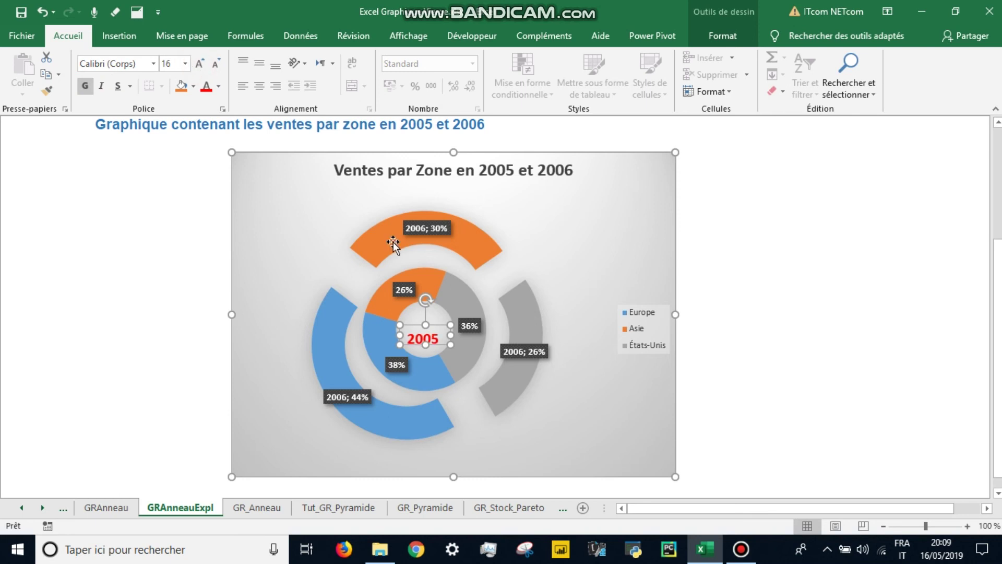
left_click(199, 63)
left_click_drag(426, 344, 432, 316)
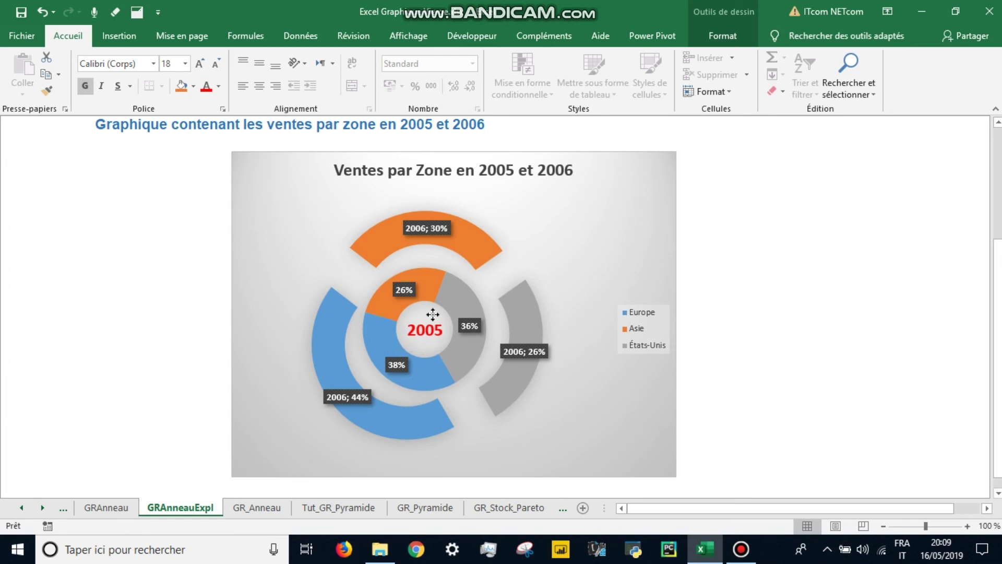
left_click(780, 301)
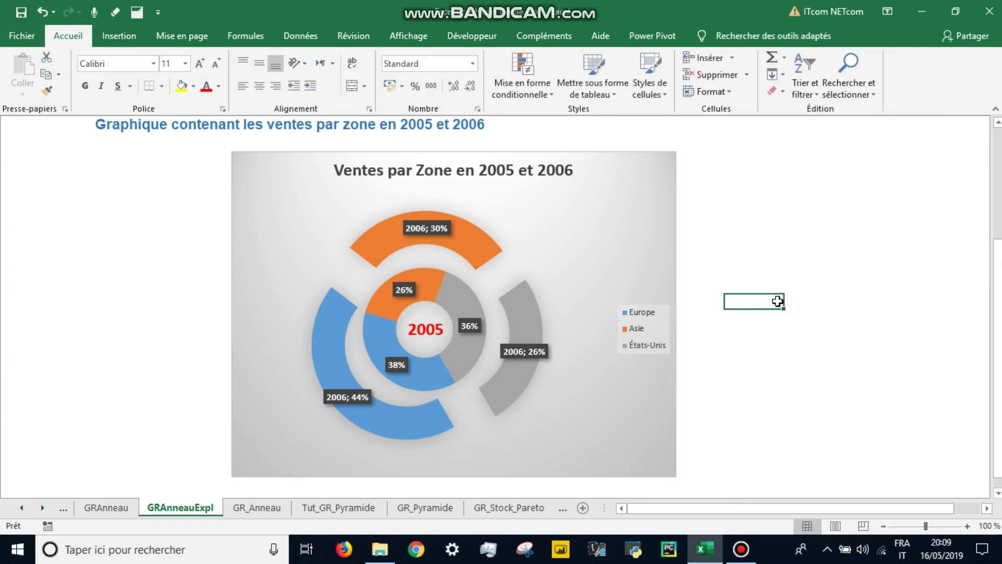
Enlarge the outer ring's 2006 data labels to size 11
left_click(427, 221)
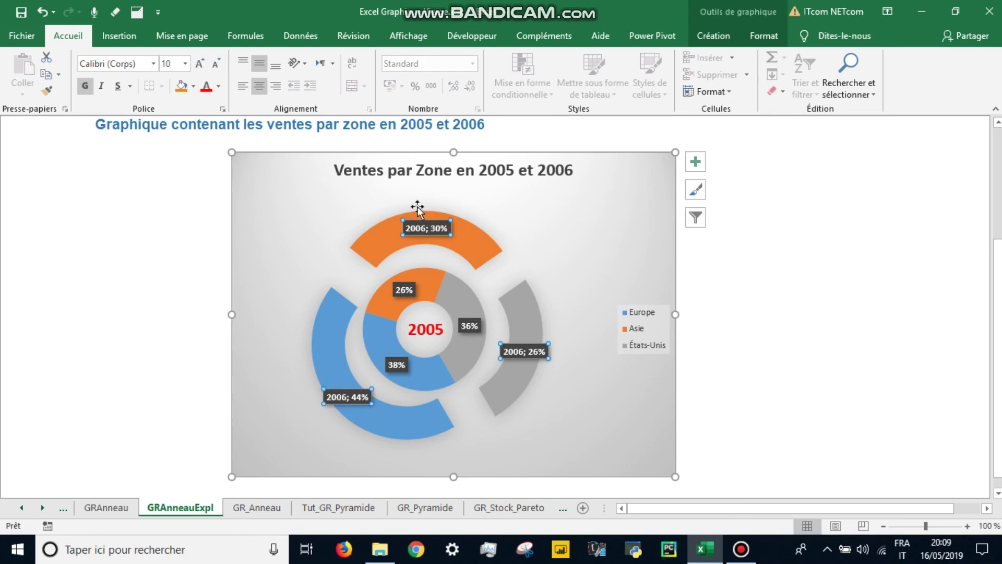
left_click(200, 64)
left_click(201, 64)
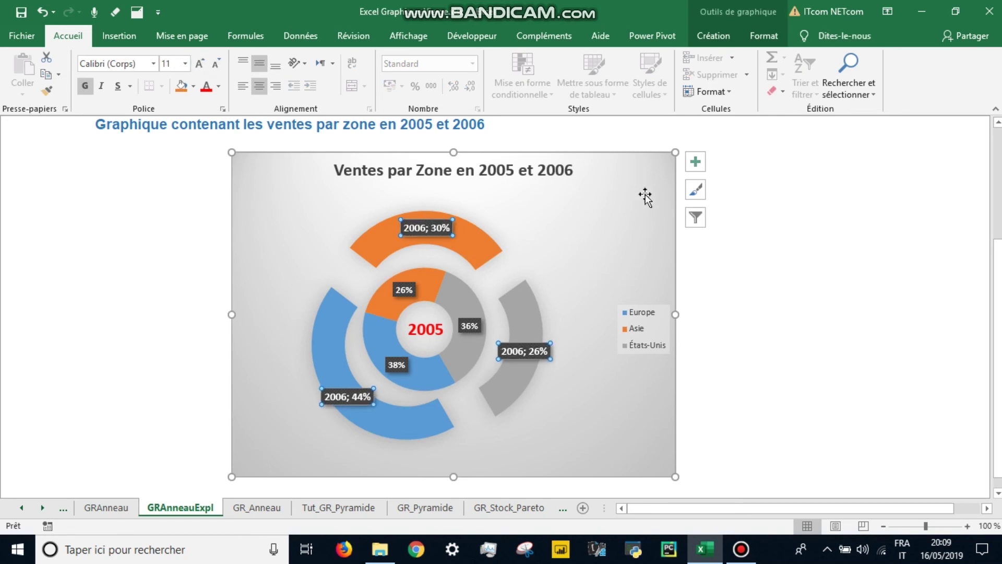
left_click(799, 302)
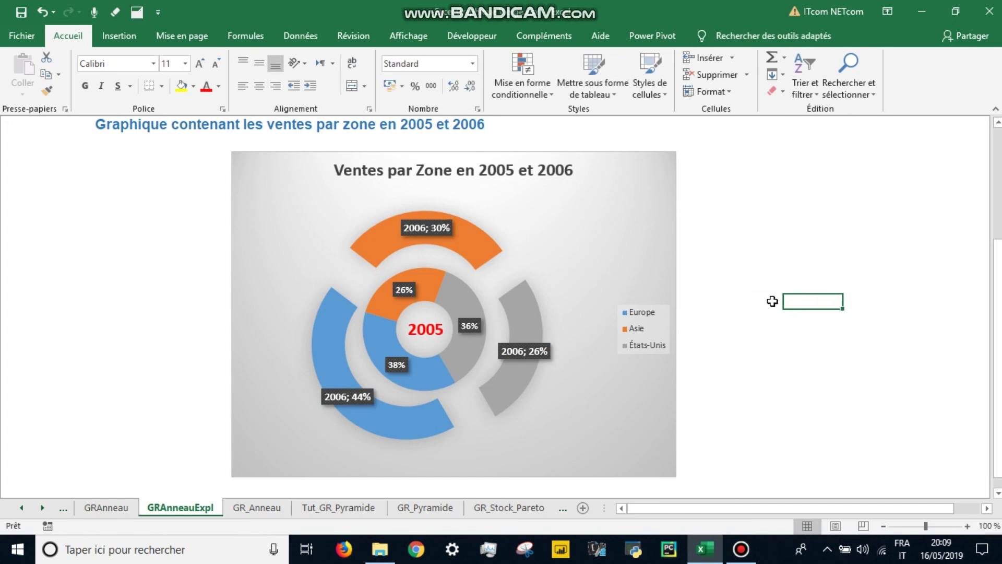
Increase the legend's font size by one step
left_click(645, 310)
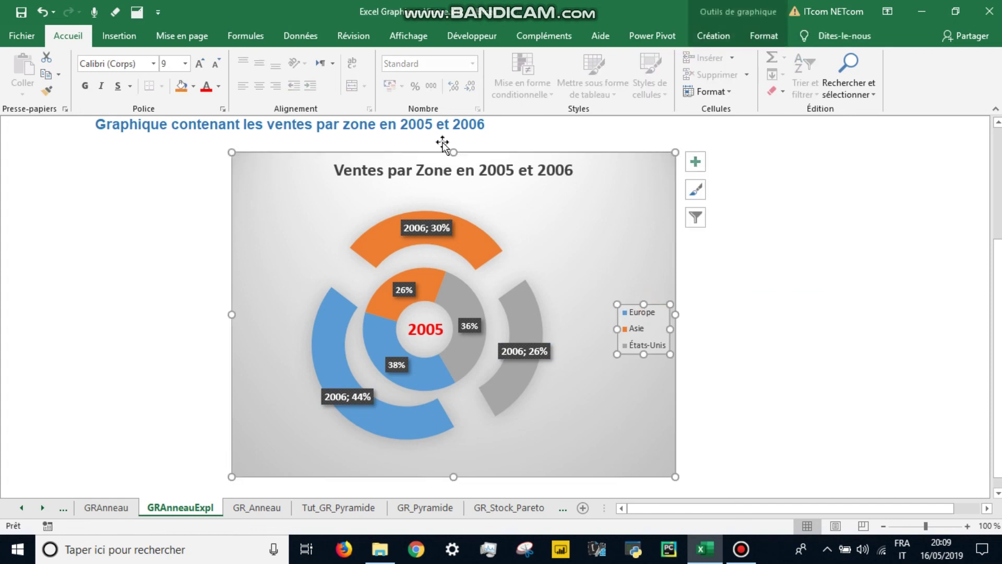
left_click(200, 65)
left_click(781, 301)
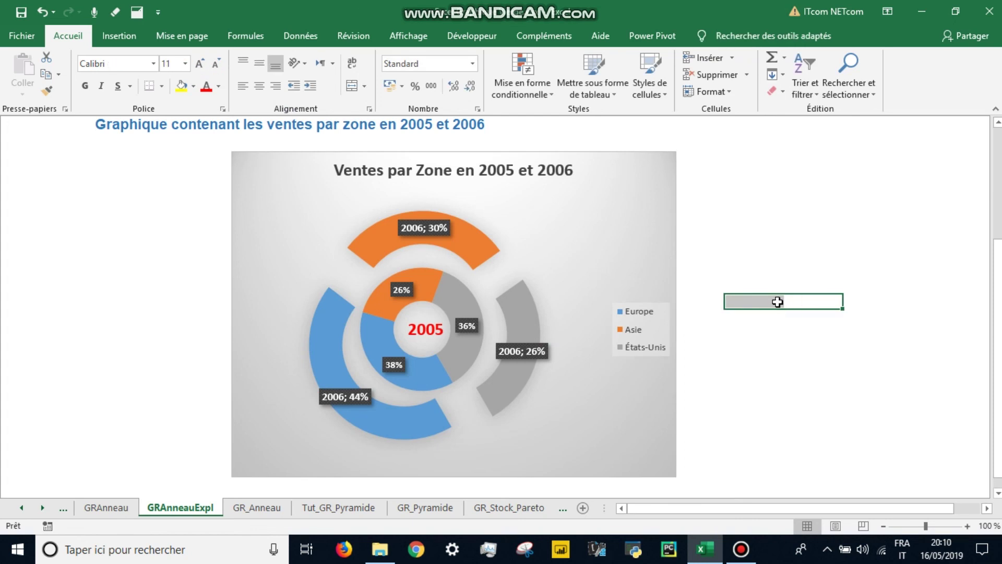
left_click(748, 349)
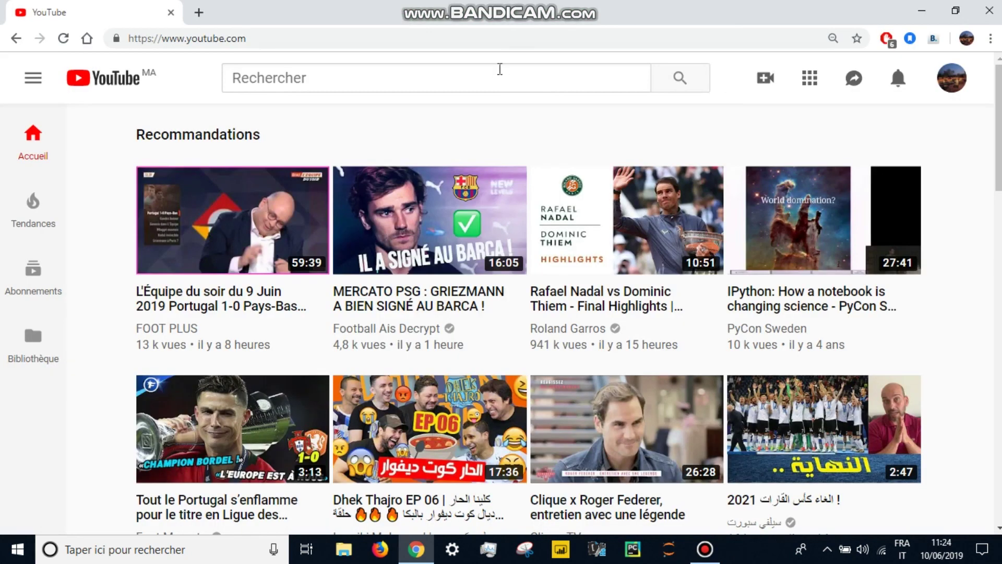
Search YouTube for 'excel python java expert' and open the Excel Python JAVA Expert channel
left_click(499, 68)
type("excel python java expert")
key("Return")
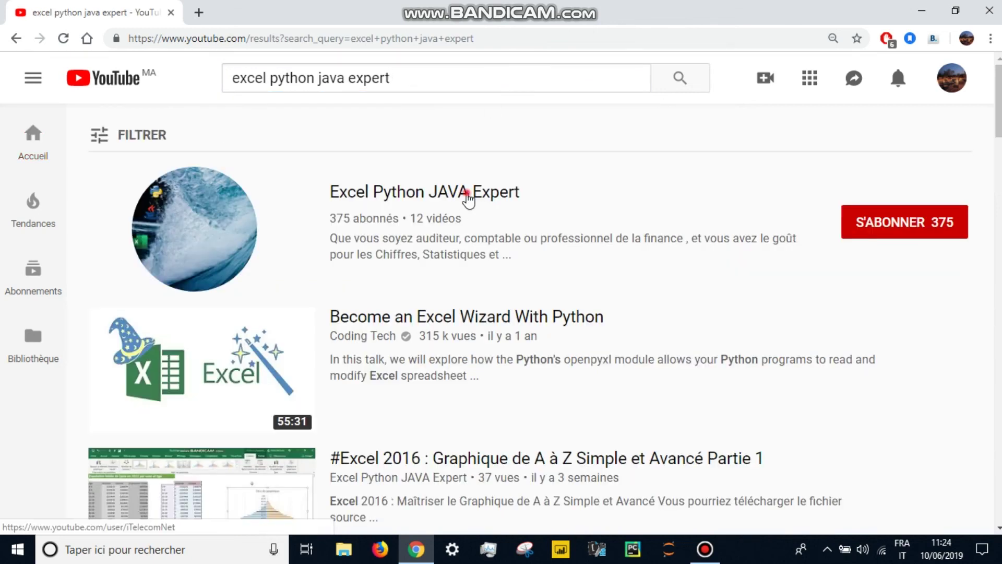
left_click(468, 198)
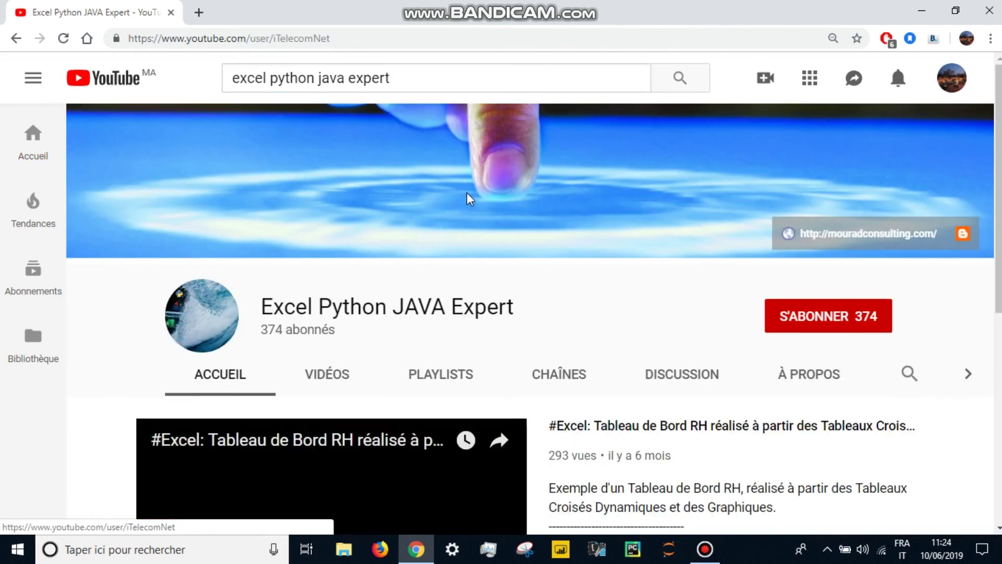
Subscribe to the channel with all notifications turned on
scroll(852, 261, "down", 2)
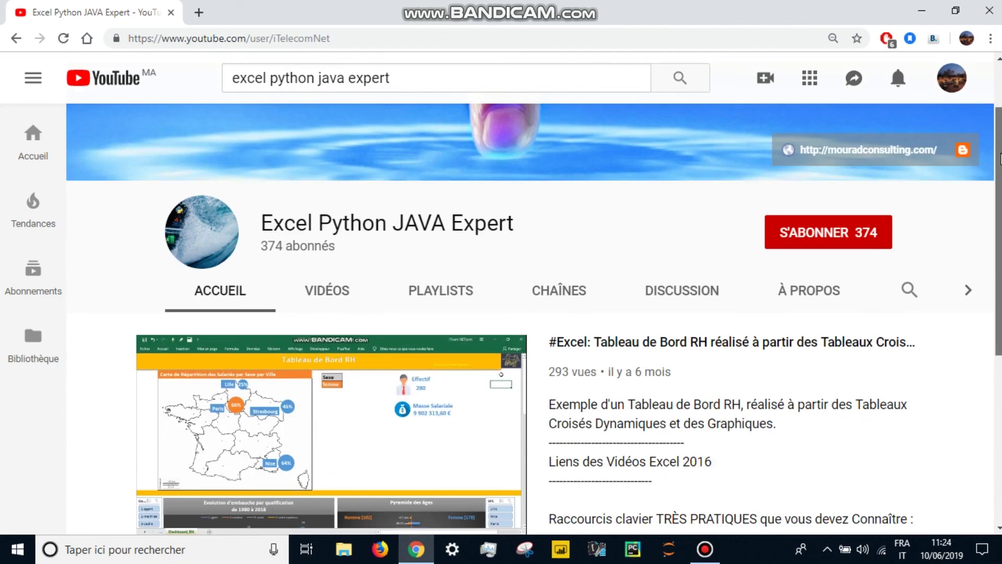
left_click(852, 229)
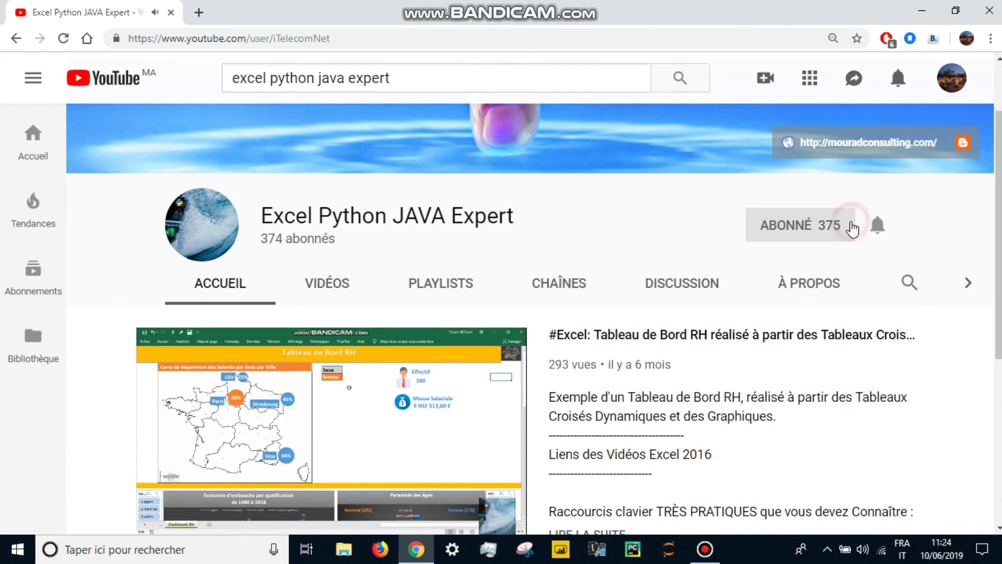
left_click(878, 226)
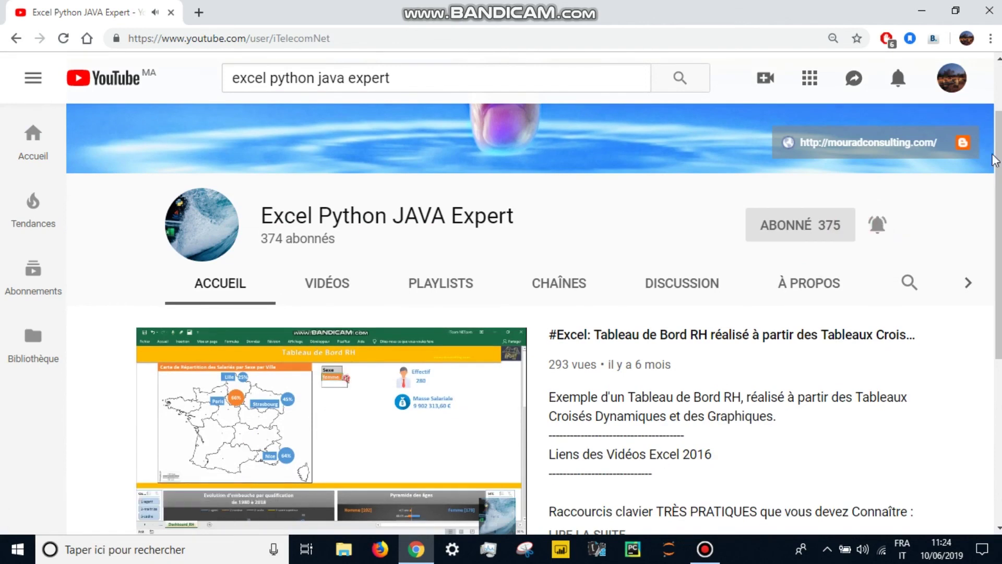
Page through the channel's Vidéos en ligne carousel to see more videos
scroll(997, 218, "down", 3)
scroll(997, 218, "down", 3)
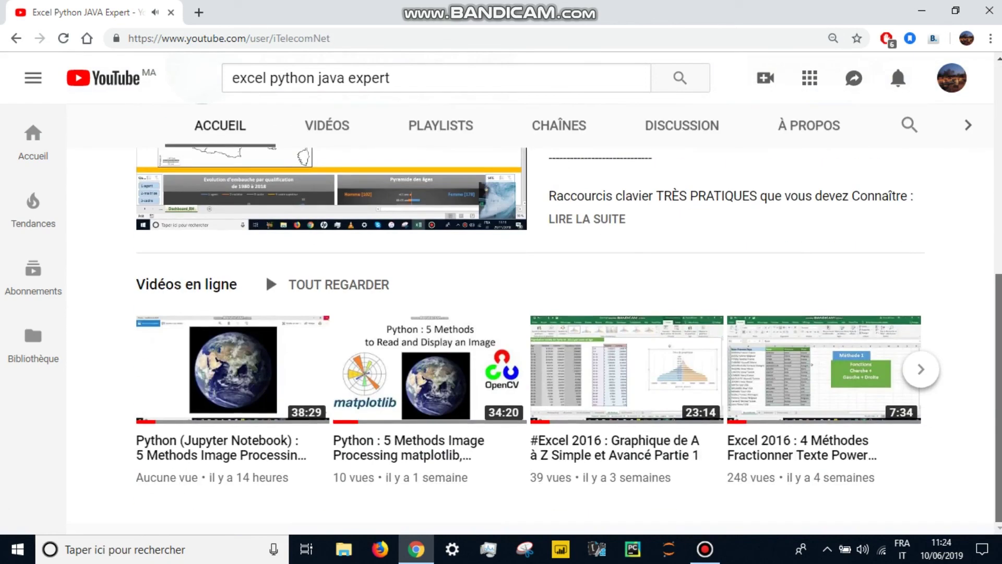
left_click(924, 383)
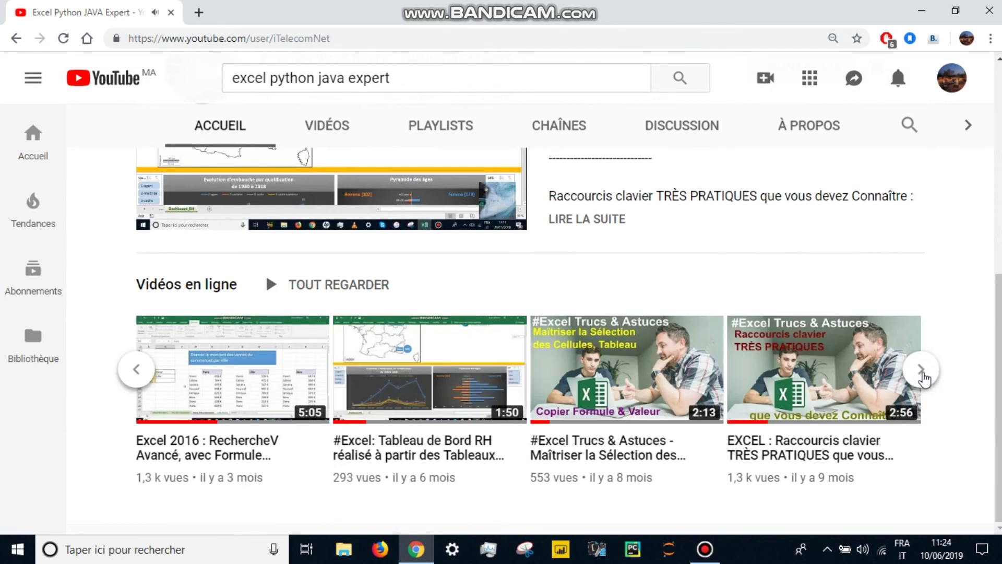
left_click(923, 372)
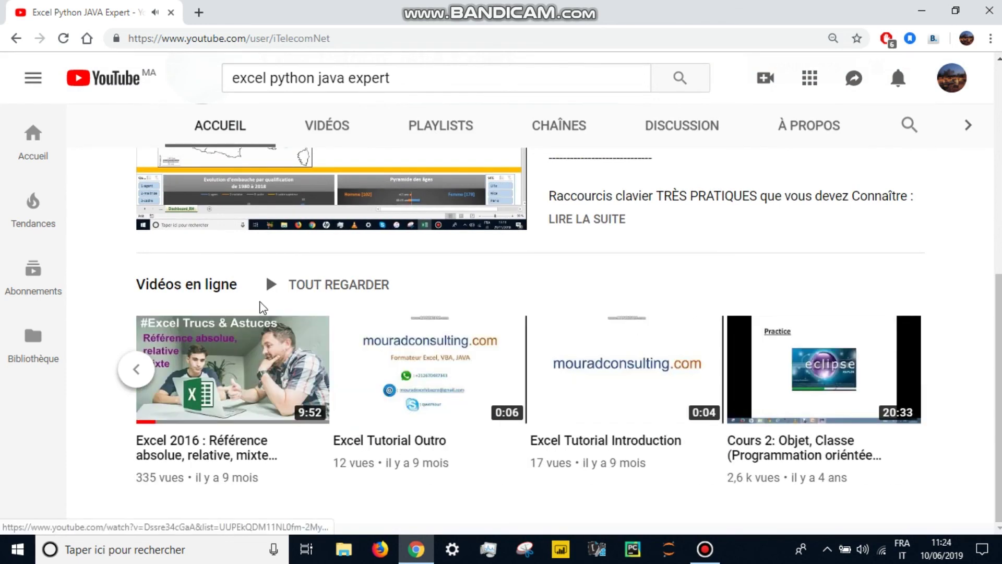
scroll(522, 313, "up", 8)
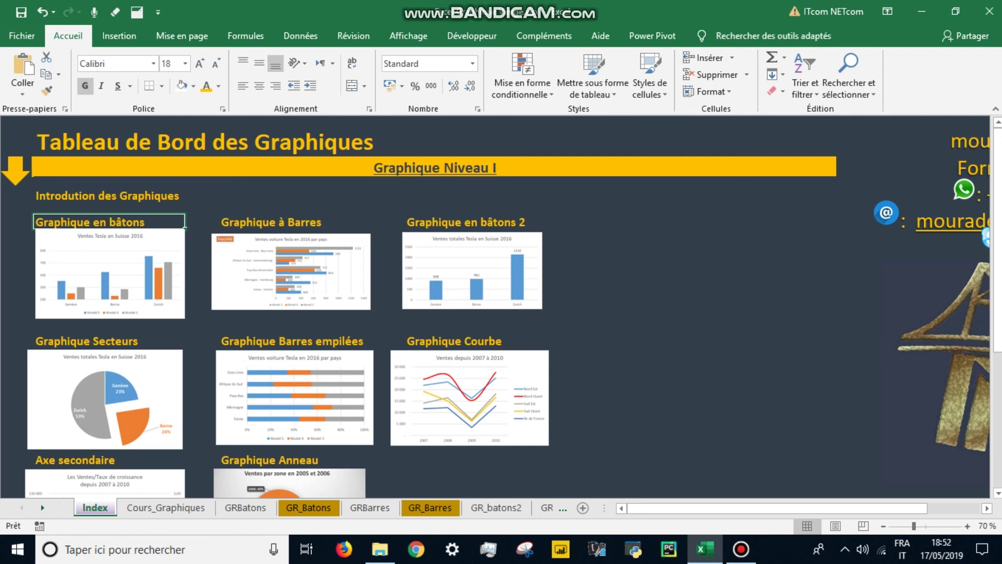
Step from the Index through GRBarres, GR_Secteur, GR_Empilé, GRCourbe, GRAxeSecondaire and GRAnneau to GrPyramide
left_click_drag(997, 151, 997, 212)
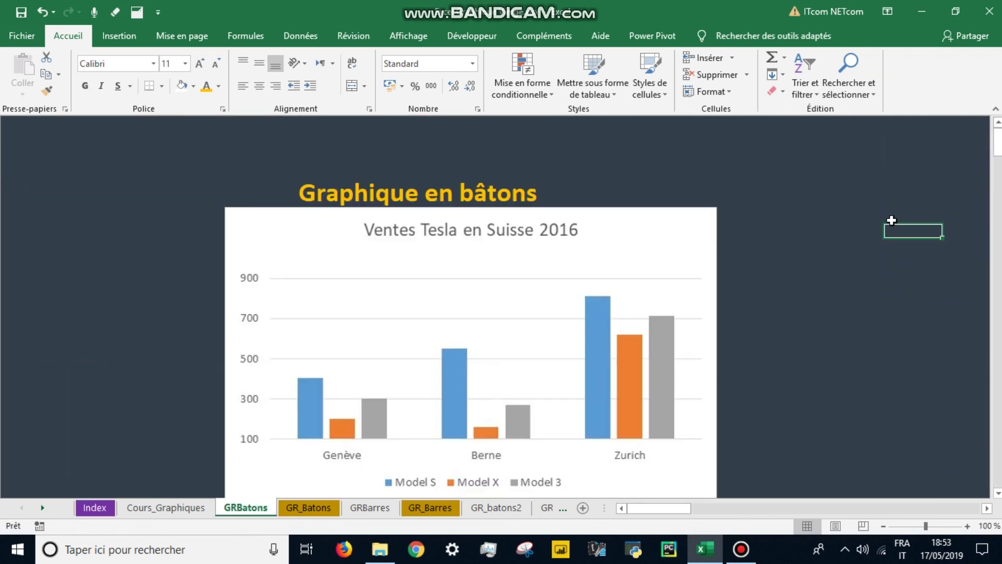
left_click_drag(998, 149, 998, 153)
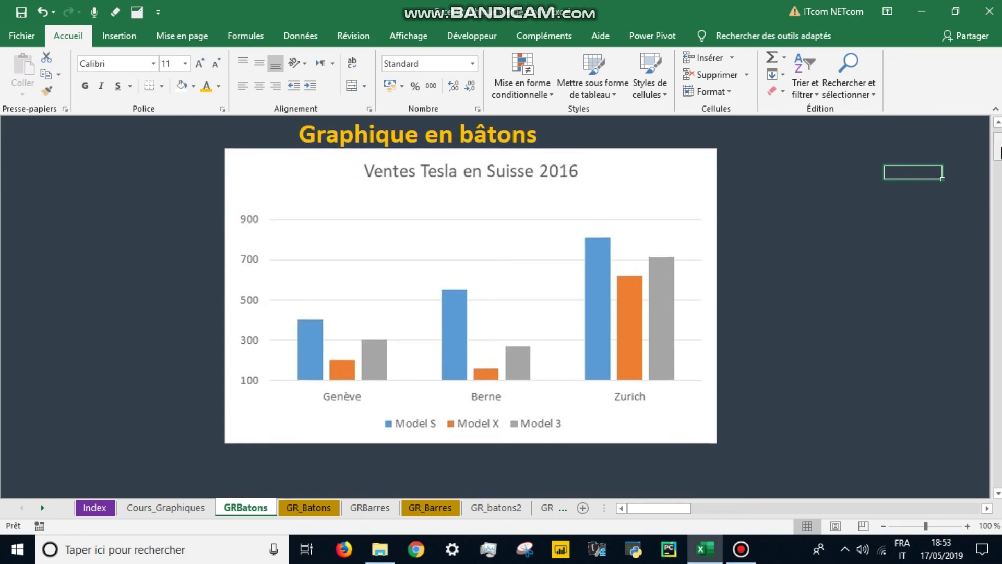
key("ctrl+Page_Down")
key("ctrl+Page_Down")
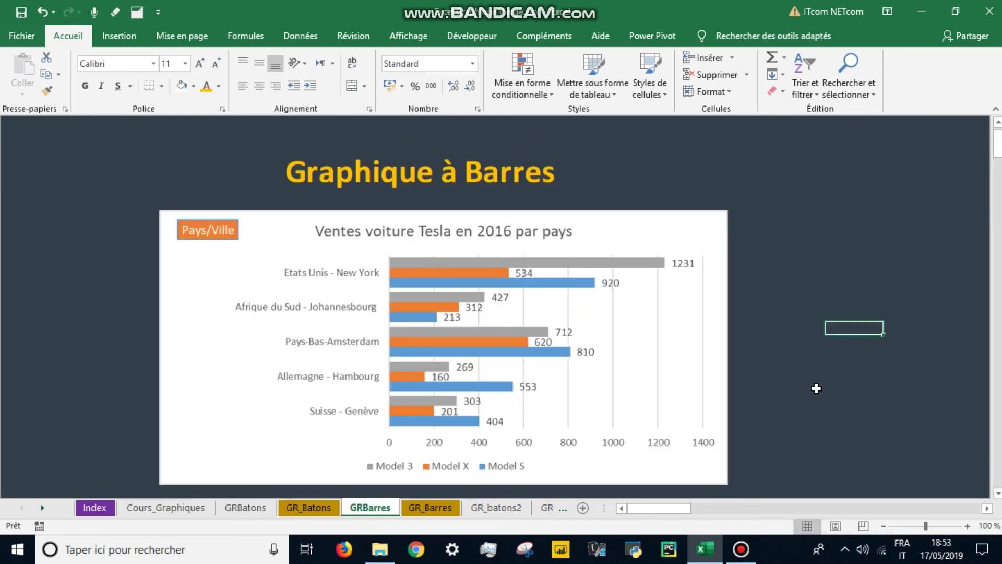
key("ctrl+Page_Down")
key("ctrl+Page_Down")
key("ctrl+Page_Down")
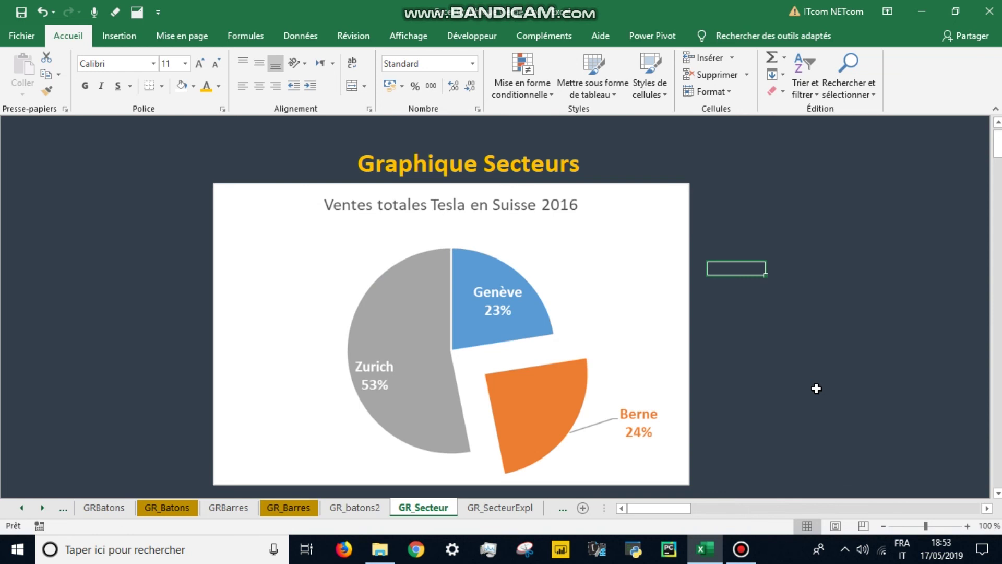
key("ctrl+Page_Down")
key("ctrl+Page_Down")
key("ctrl+Page_Down")
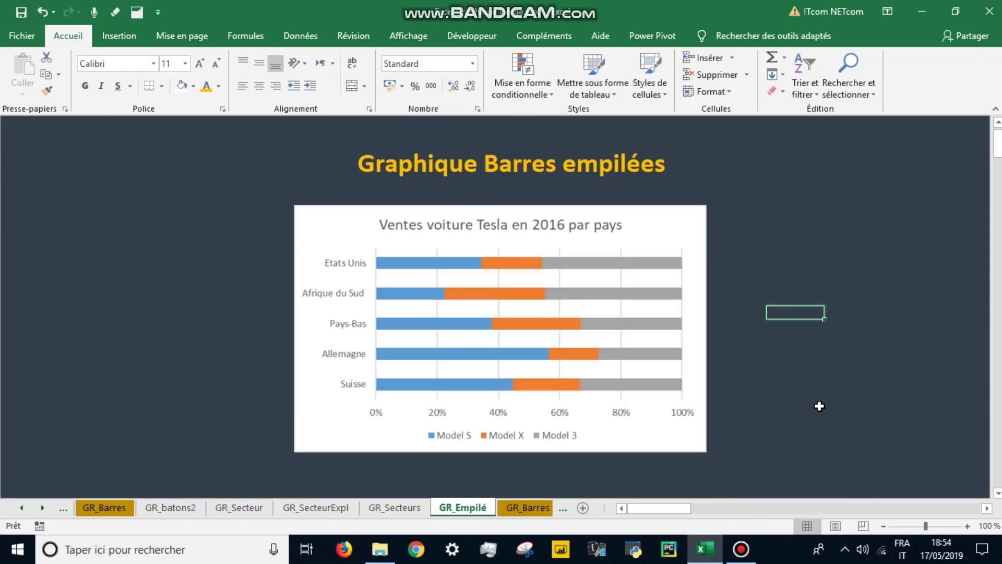
key("ctrl+Page_Down")
key("ctrl+Page_Down")
key("ctrl+Page_Down")
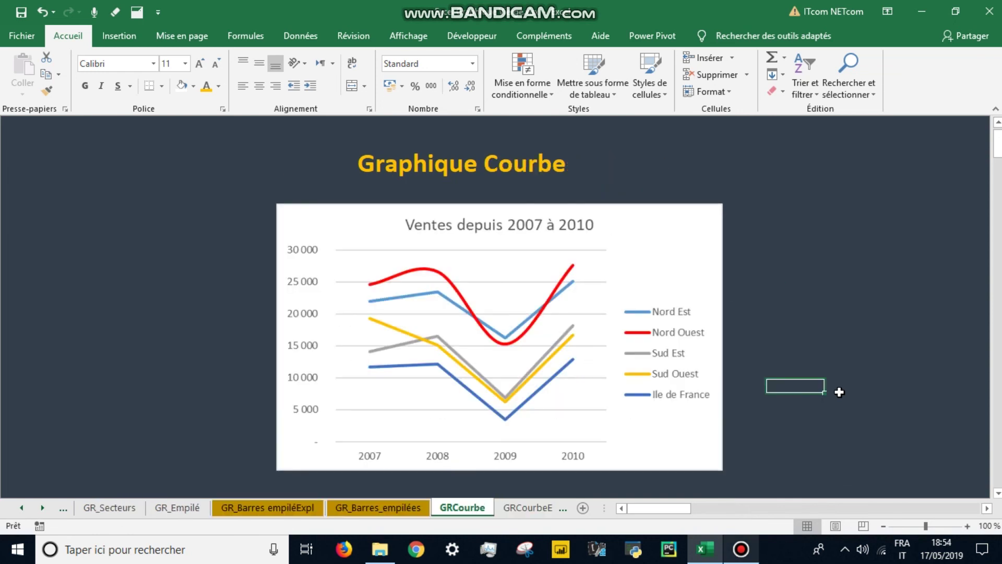
key("ctrl+Page_Down")
key("ctrl+Page_Down")
key("ctrl+Page_Down")
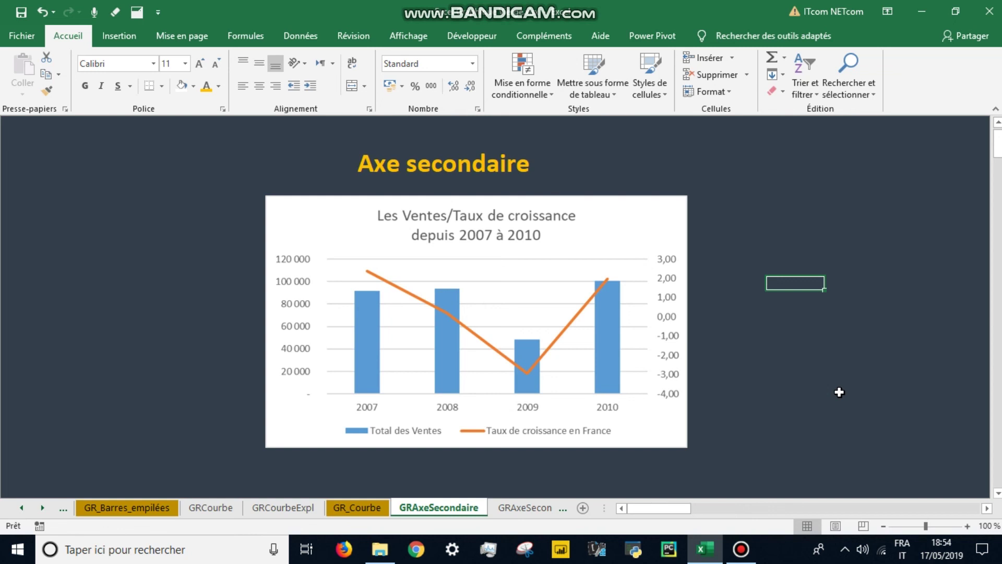
key("ctrl+Page_Down")
key("ctrl+Page_Down")
key("ctrl+Page_Down")
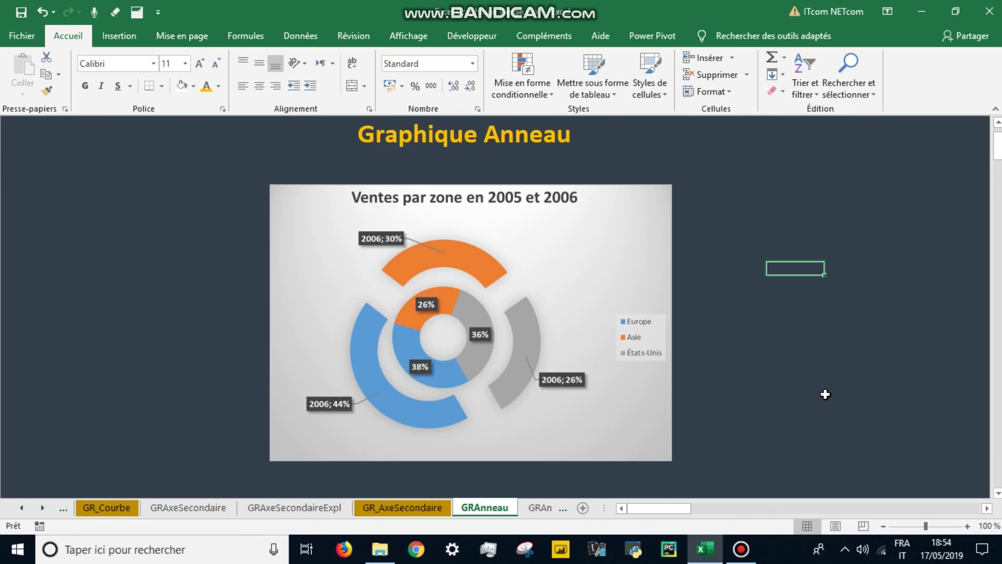
key("ctrl+Page_Down")
key("ctrl+Page_Down")
key("ctrl+Page_Down")
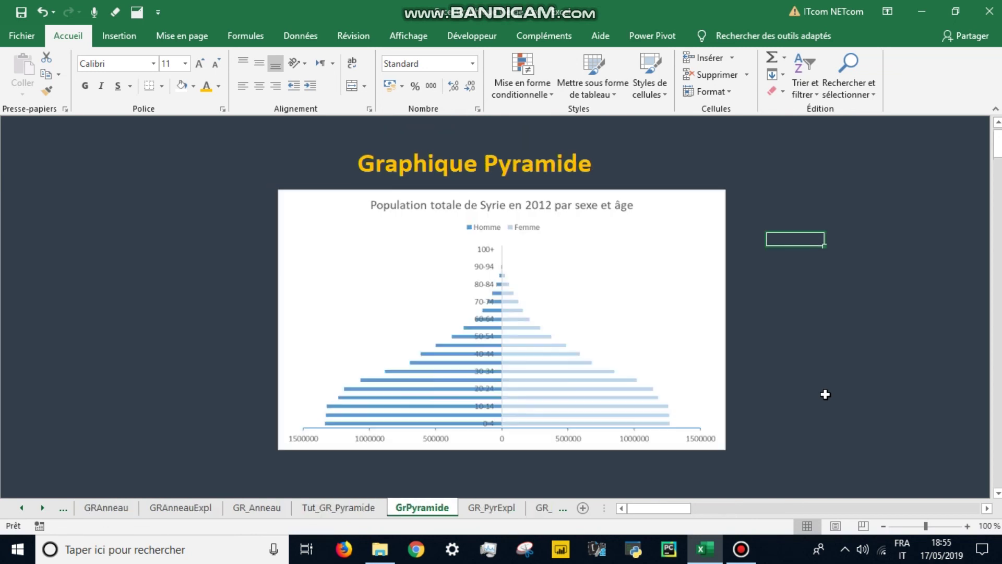